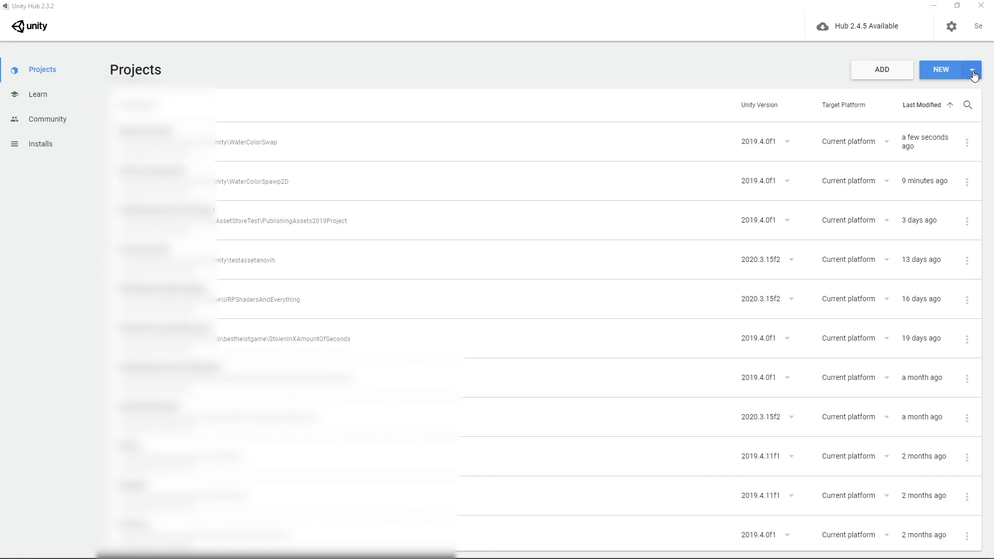
- Create a new project with Unity 2019.4.0f1 from the 2D template, named WaterColorSwapTutorial
left_click(974, 75)
left_click(918, 150)
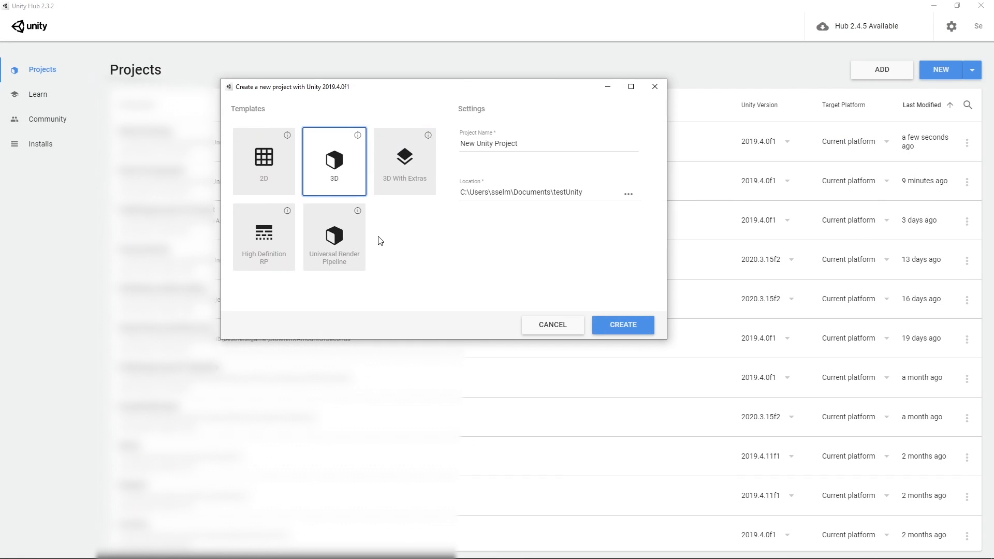
left_click(241, 159)
left_click_drag(524, 141, 452, 141)
type("WaterColorSpa")
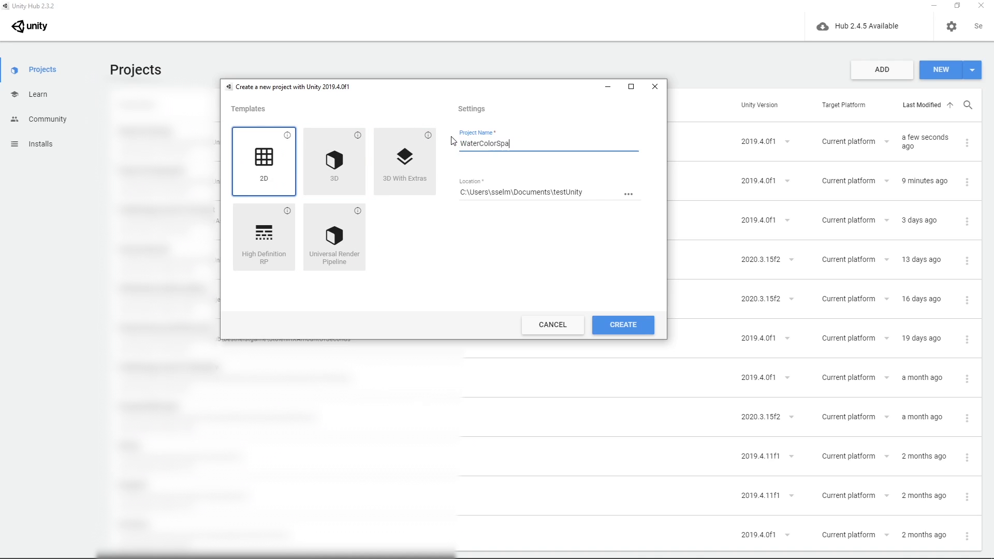
type("w")
key("BackSpace")
key("BackSpace")
key("BackSpace")
type("wapTutorial")
left_click(626, 325)
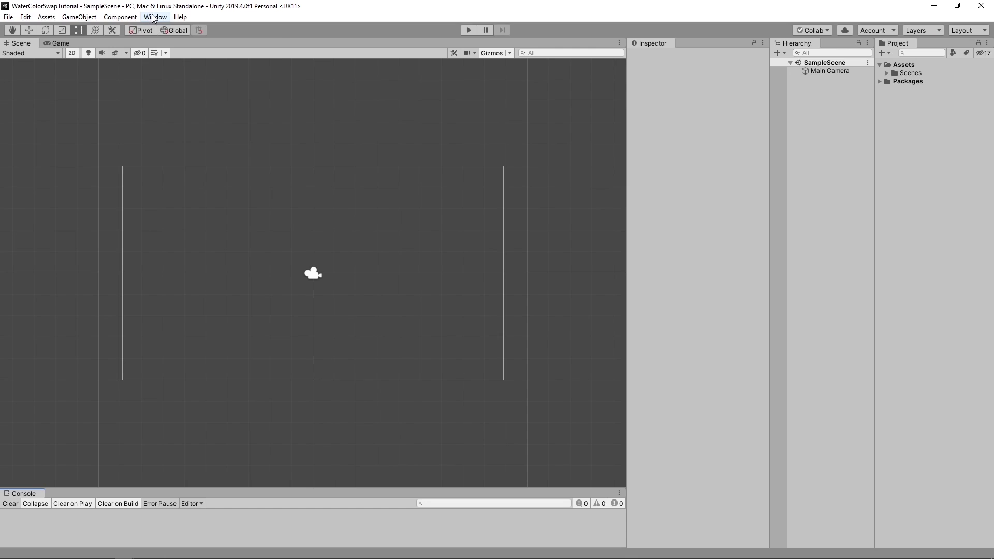
- Find the Universal RP package in the Package Manager, install it and close the manager
left_click(155, 16)
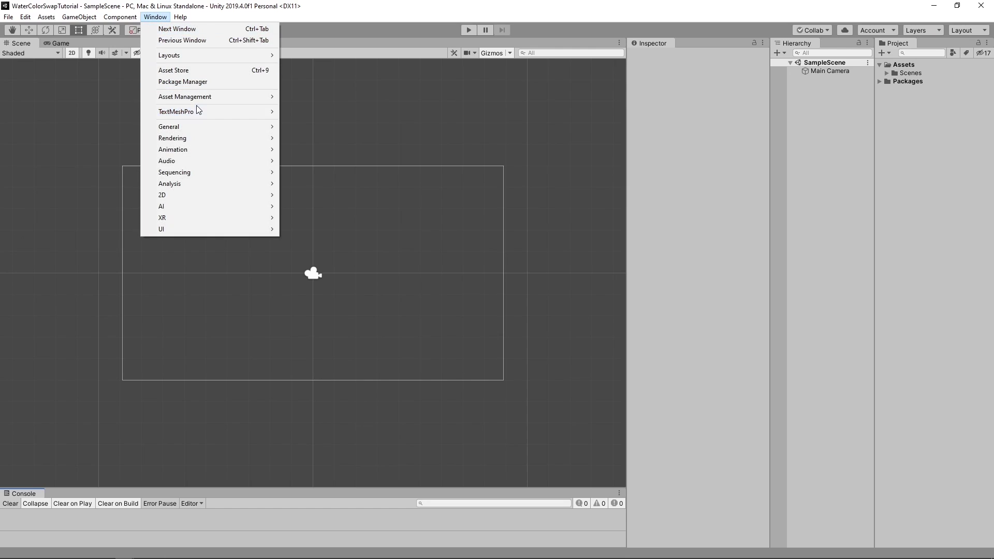
left_click(210, 82)
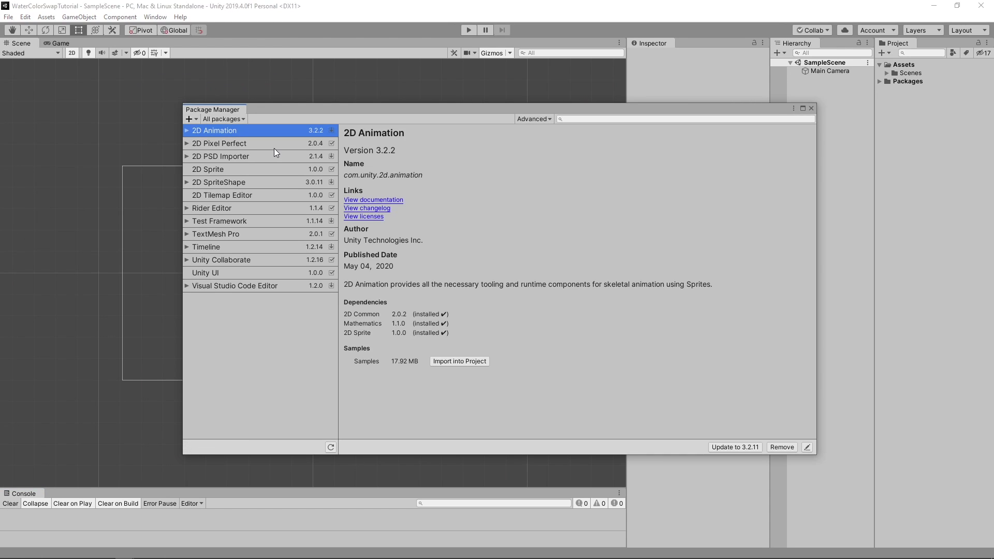
left_click(628, 118)
type("univers")
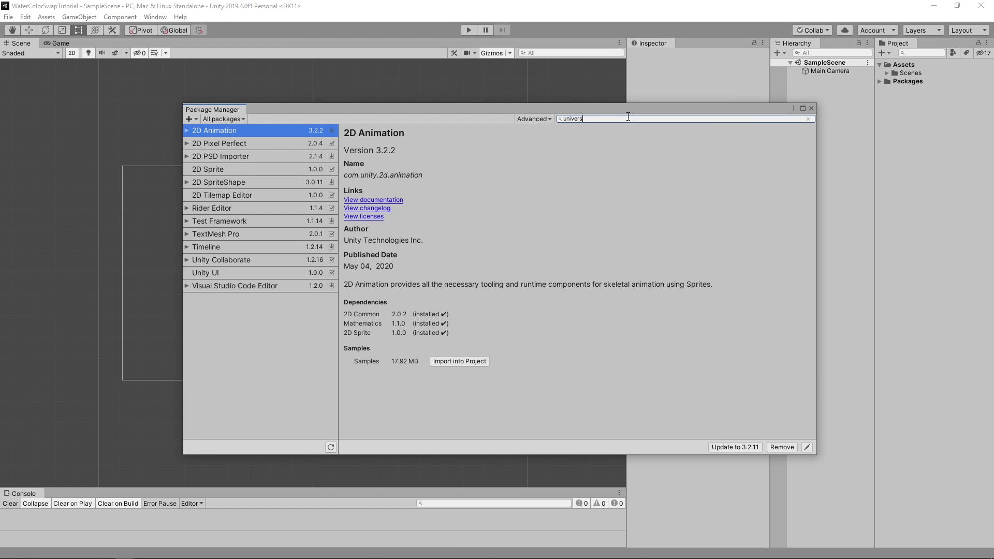
type("a")
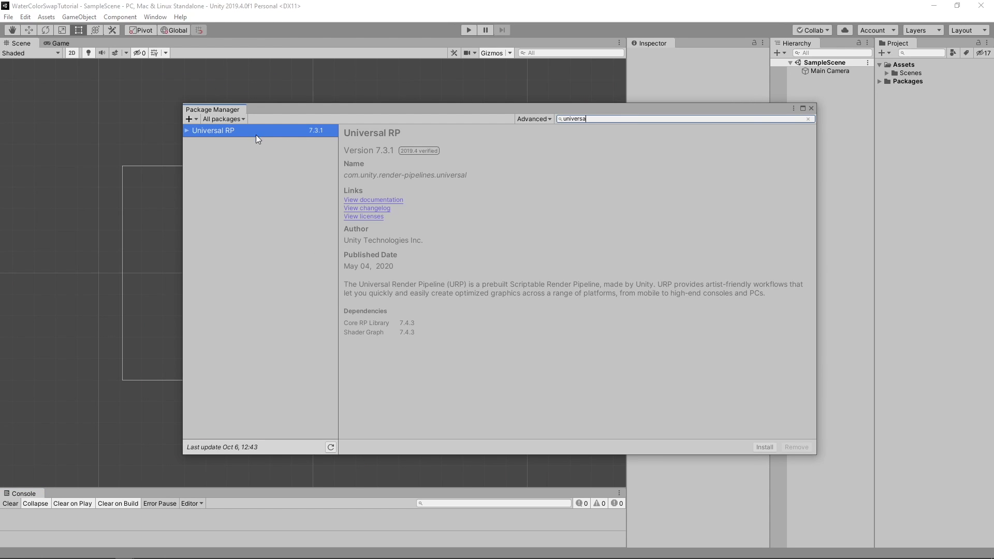
left_click(765, 447)
left_click(811, 109)
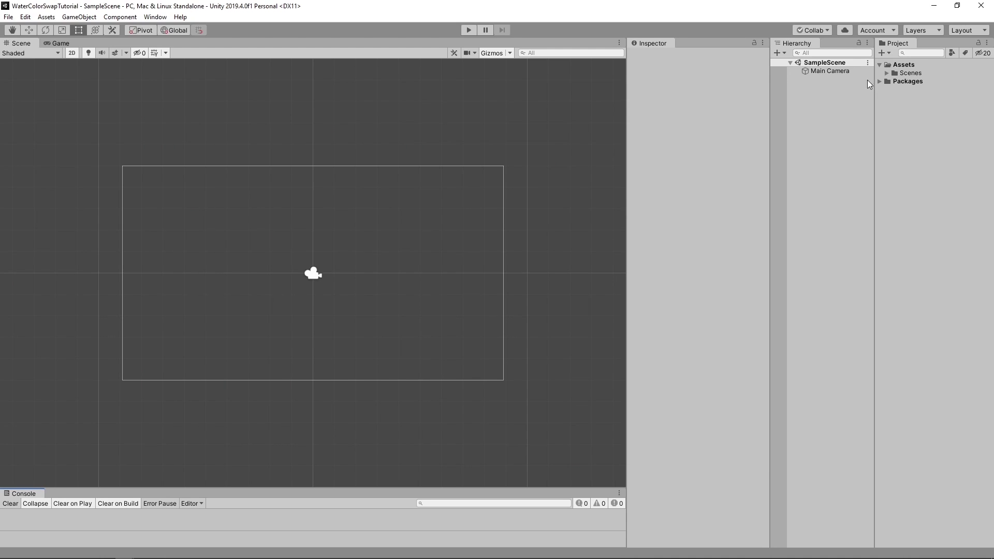
- Create a folder named RPFiles inside Assets
left_click(903, 65)
right_click(902, 65)
mouse_move(857, 70)
left_click(802, 73)
type("RPF")
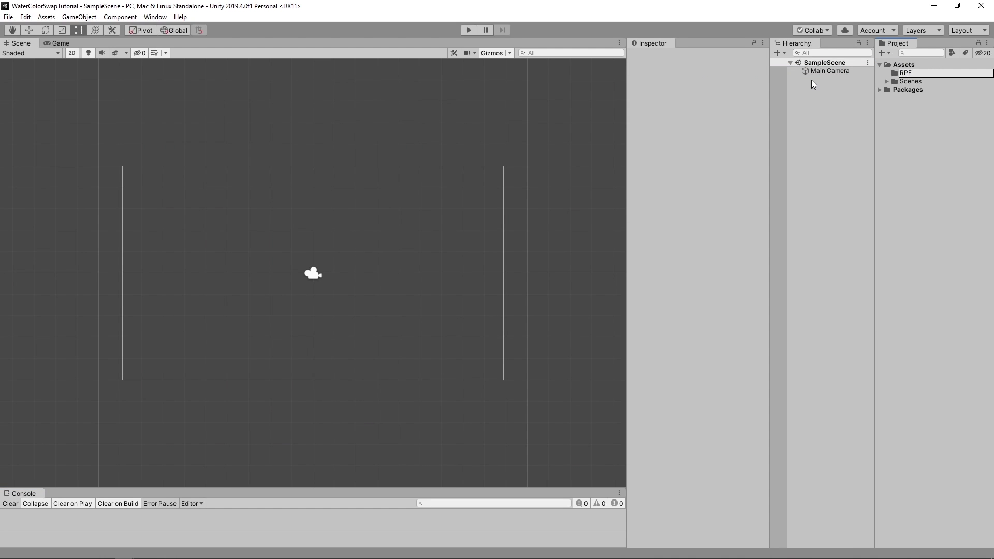
type("iles")
key("Return")
- Create a Universal Render Pipeline asset with Forward Renderer in the RPFiles folder, keeping its default name
right_click(911, 73)
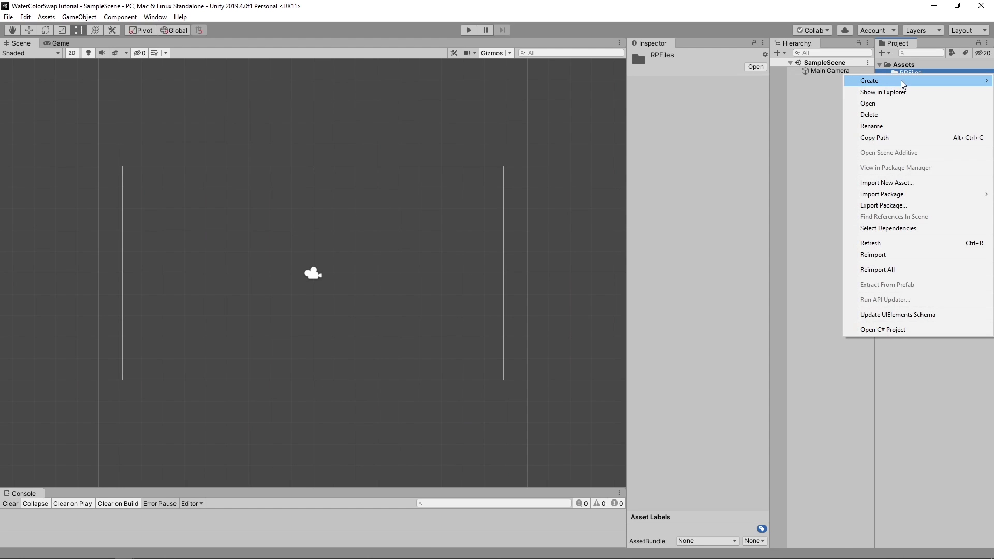
mouse_move(870, 81)
mouse_move(808, 231)
mouse_move(881, 234)
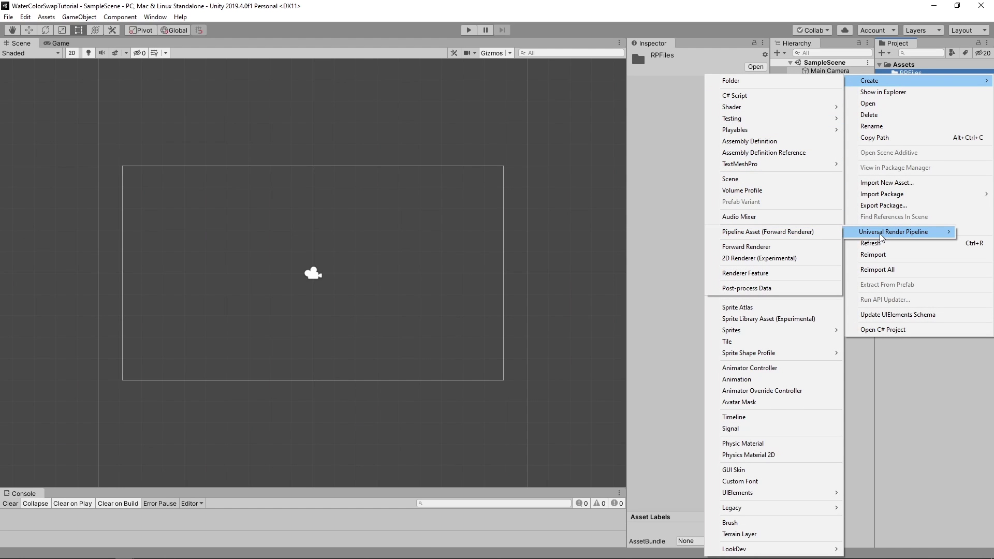
left_click(796, 232)
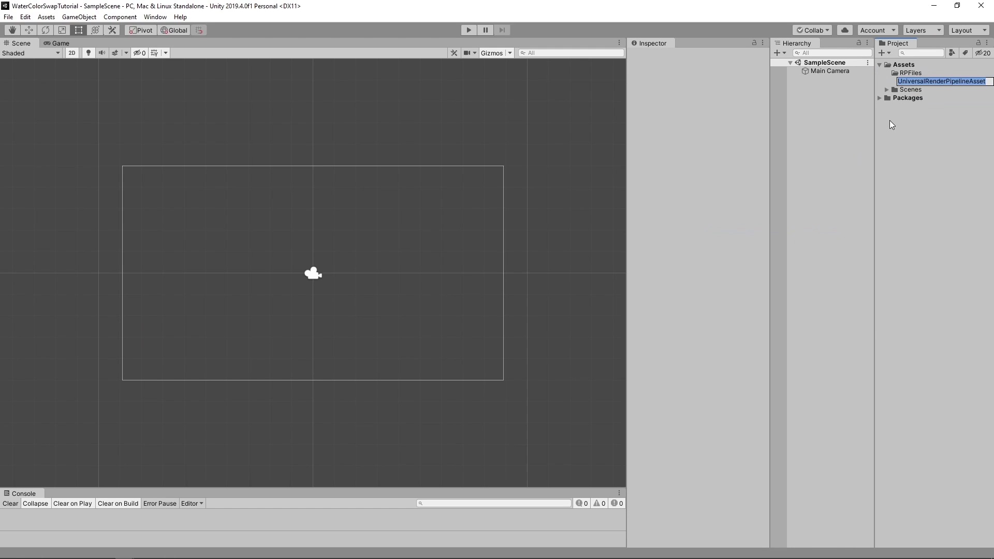
left_click(944, 97)
left_click(927, 82)
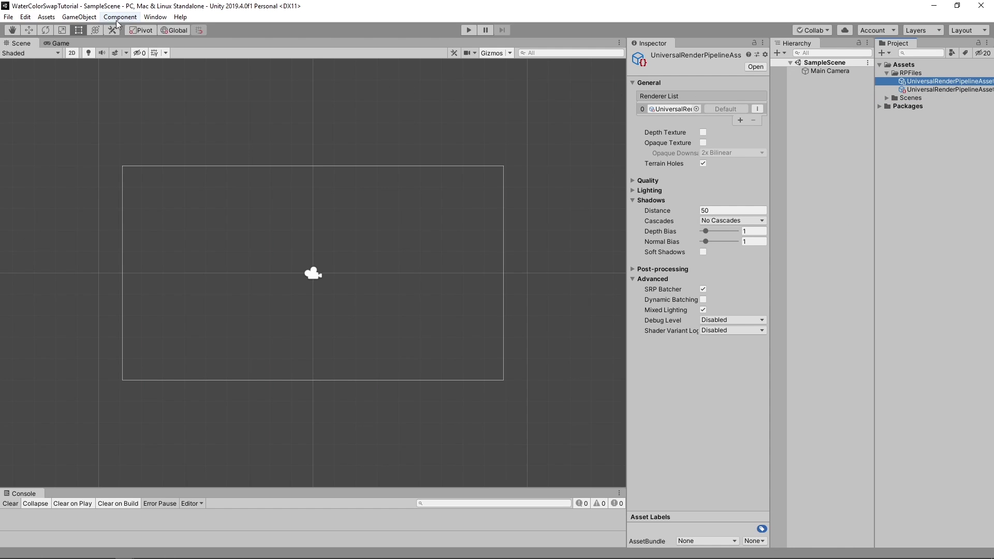
- Assign UniversalRenderPipelineAsset as the Scriptable Render Pipeline in the project's Graphics settings and collapse the RPFiles folder
left_click(25, 17)
left_click(75, 309)
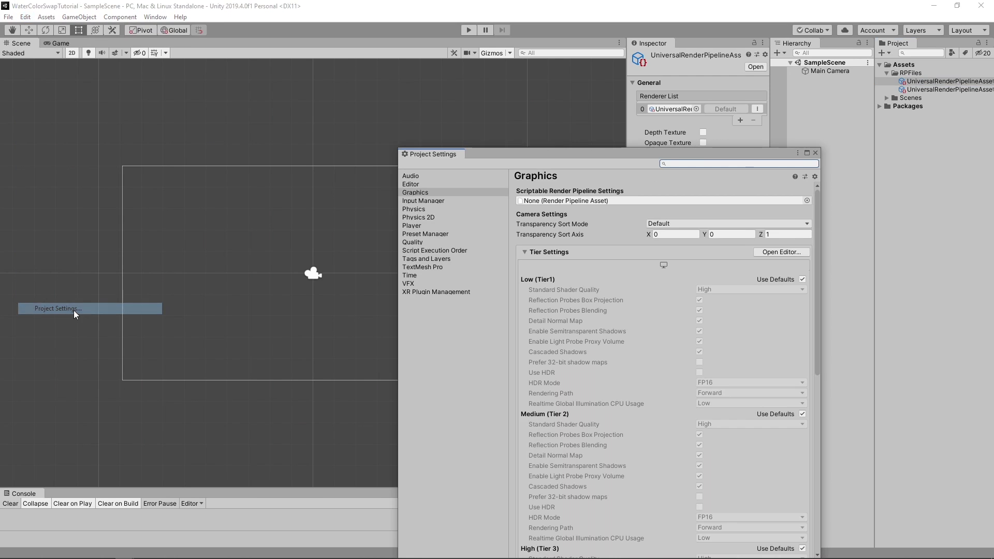
left_click(807, 200)
left_click(756, 178)
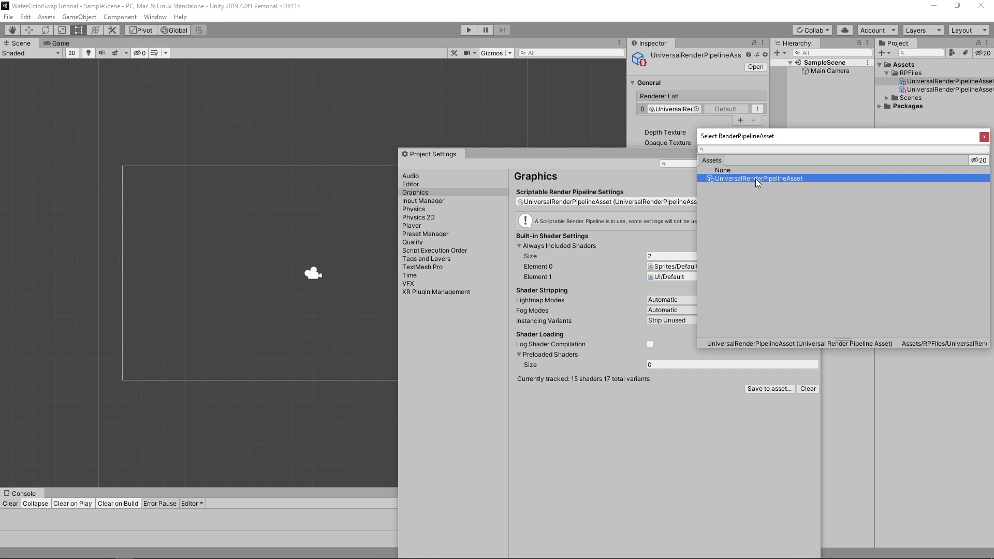
left_click(984, 137)
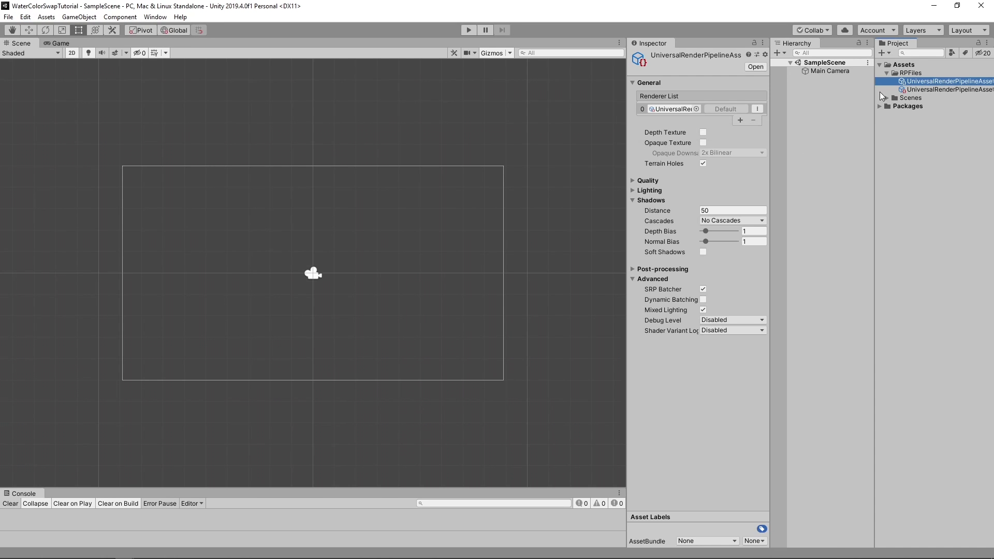
left_click(887, 73)
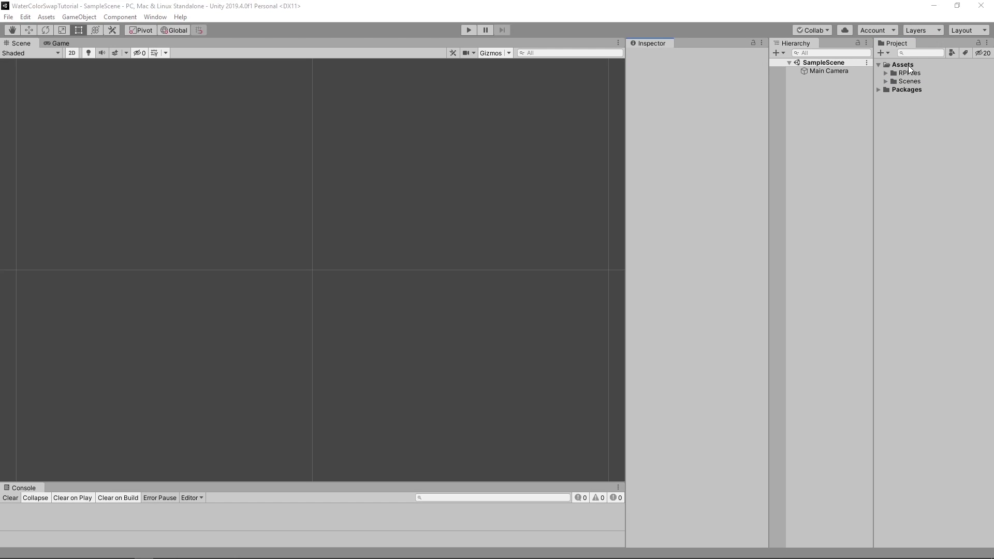
- Create a folder named Sprites inside Assets
right_click(909, 65)
mouse_move(913, 69)
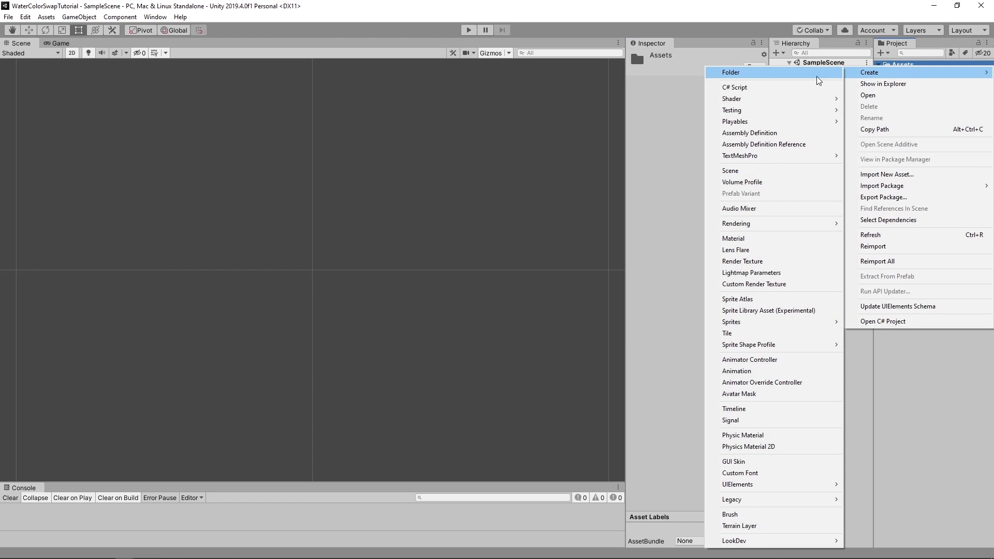
left_click(781, 73)
type("Sprites")
key("Return")
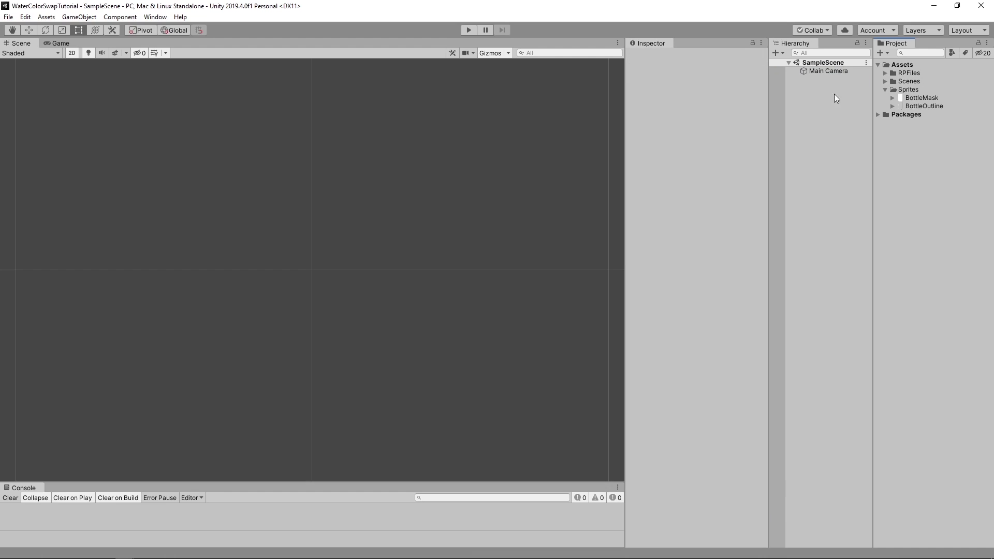
- Set Pixels Per Unit to 1024 for both the BottleMask and BottleOutline textures and apply the import settings
left_click(908, 98)
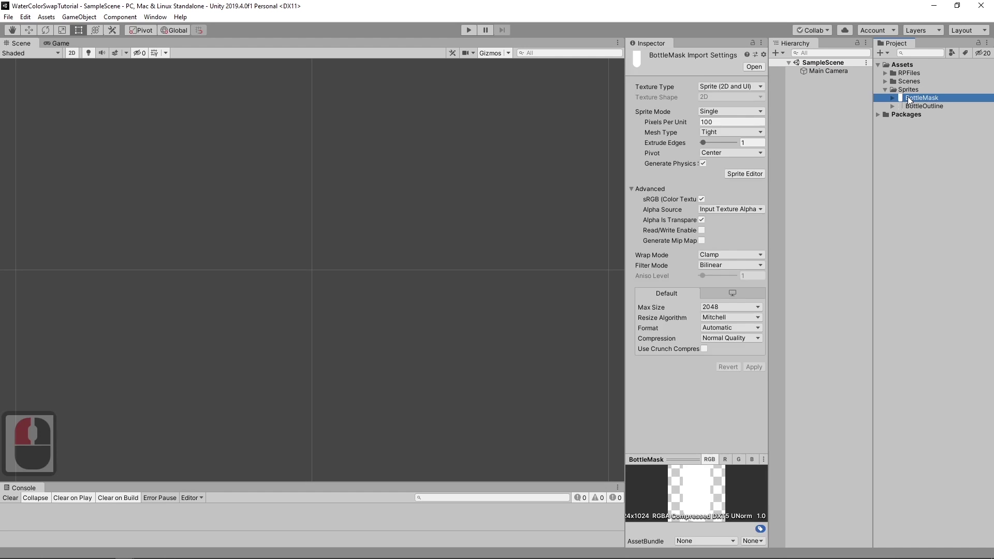
left_click(915, 107, "shift")
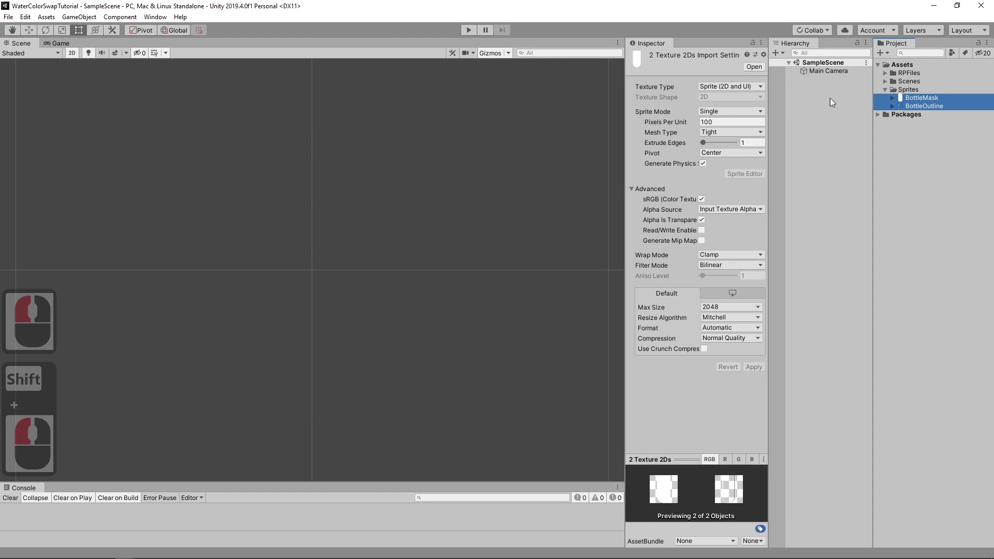
left_click(719, 122)
type("1024")
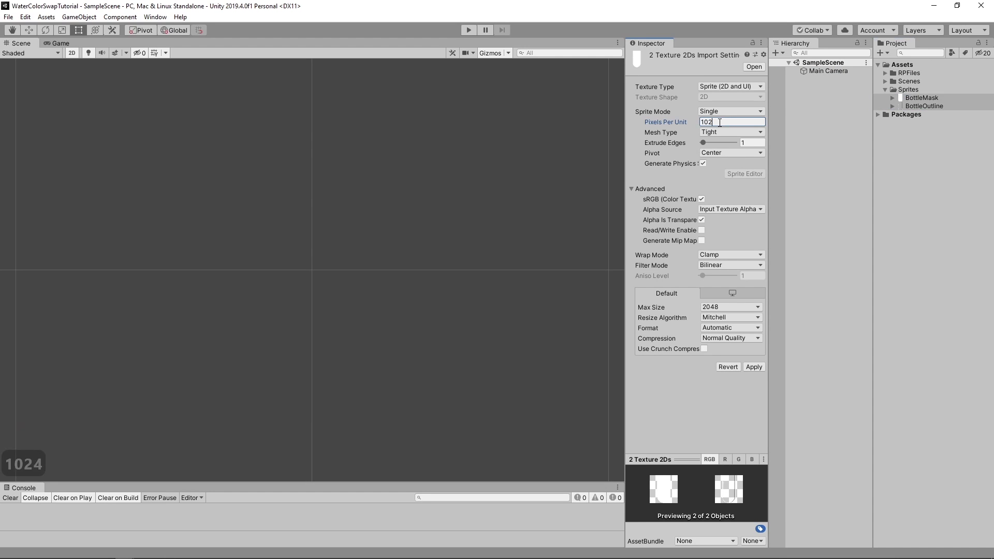
left_click(754, 367)
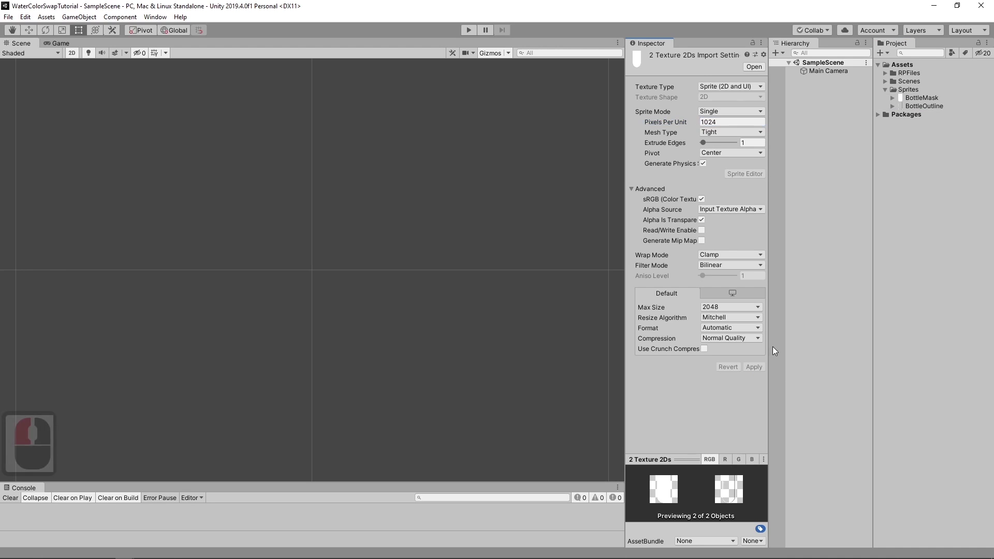
- Add a 2D sprite object named Bottle to the scene and assign it the BottleOutline sprite
left_click(823, 71)
left_click(823, 93)
right_click(822, 97)
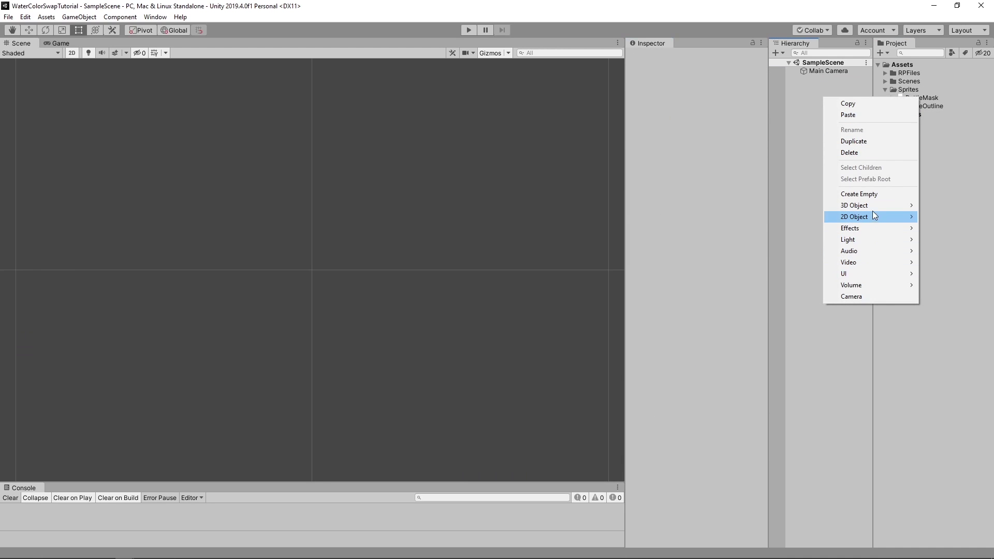
mouse_move(875, 217)
left_click(754, 222)
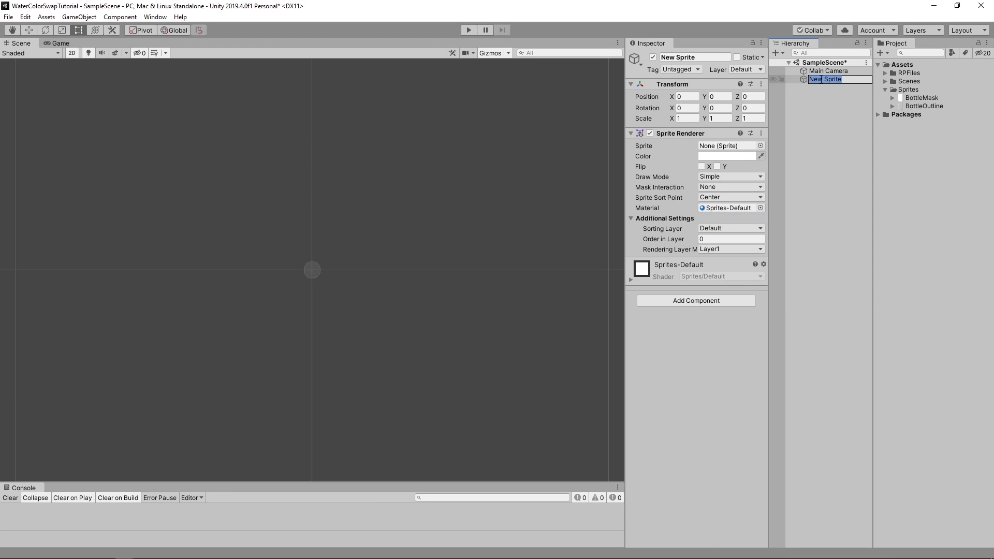
type("Bottle")
key("Return")
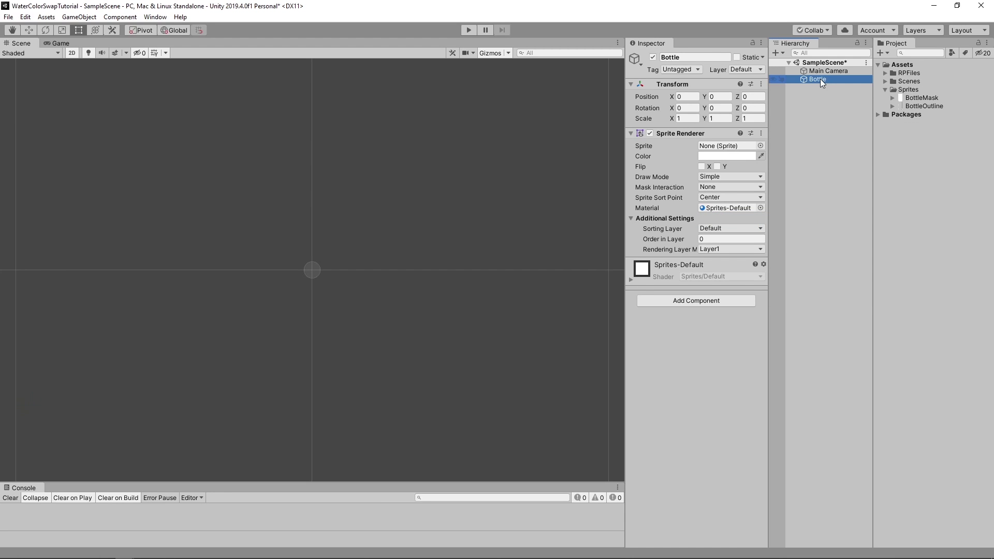
left_click_drag(931, 106, 740, 147)
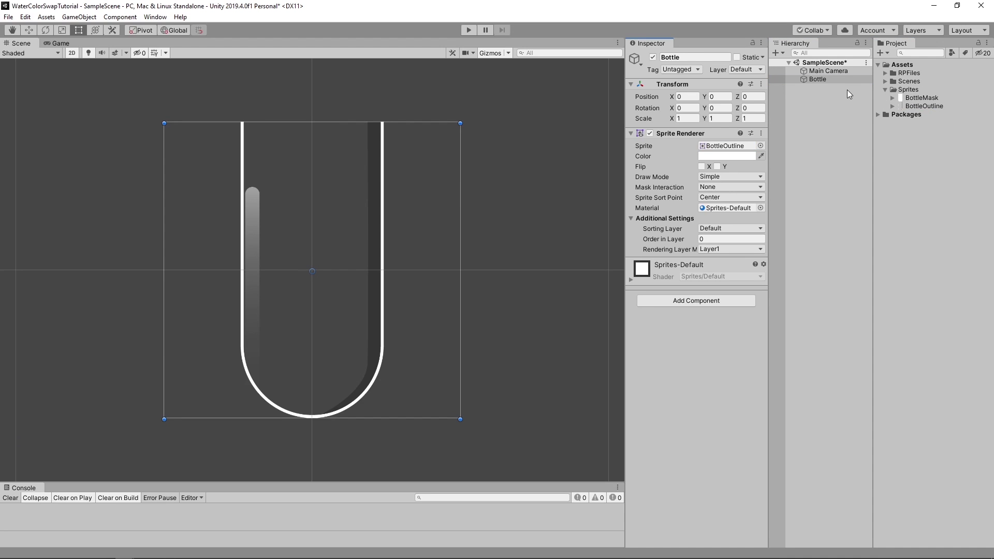
- Add a child 2D sprite named BottleMask under Bottle and assign it the BottleMask sprite
right_click(819, 80)
mouse_move(883, 257)
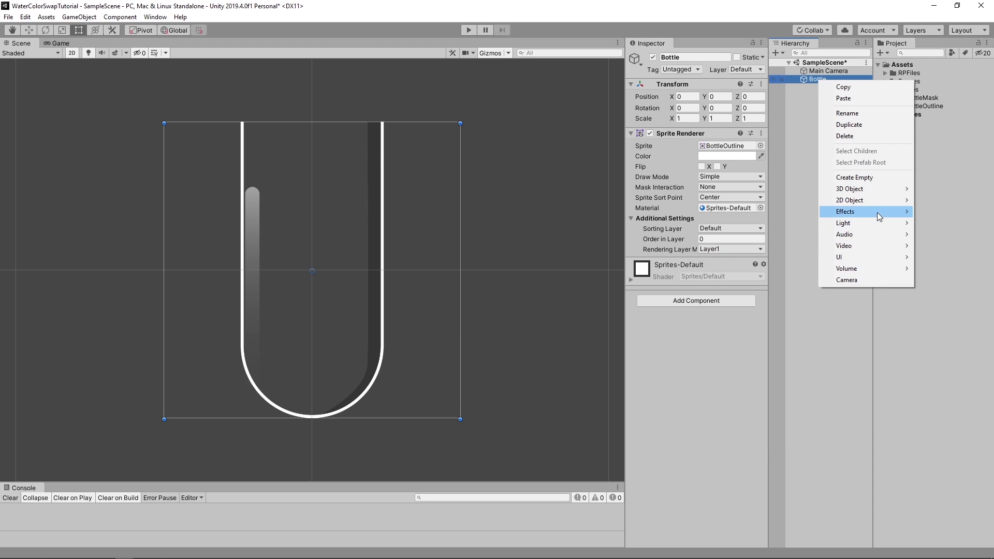
mouse_move(879, 200)
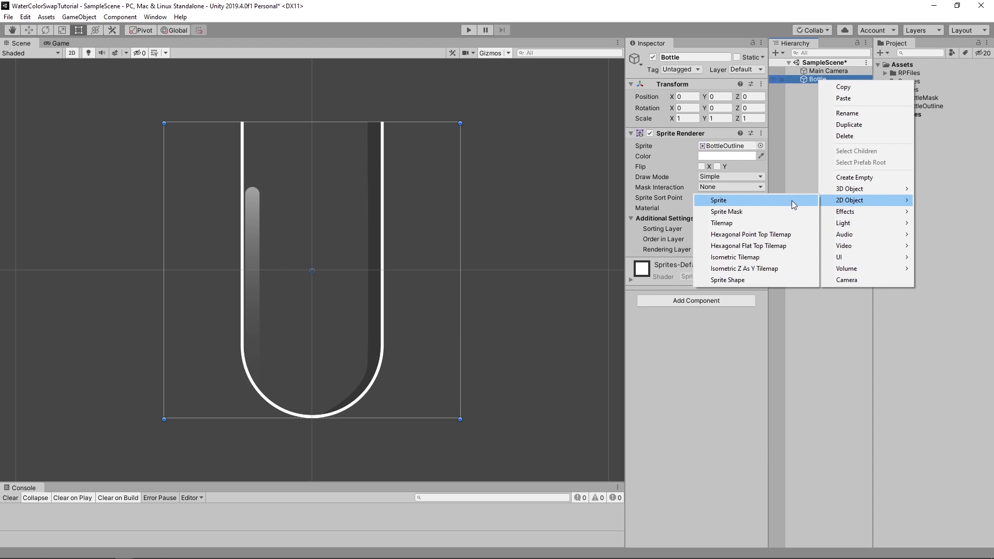
left_click(750, 202)
left_click(835, 87)
type("BottleMask")
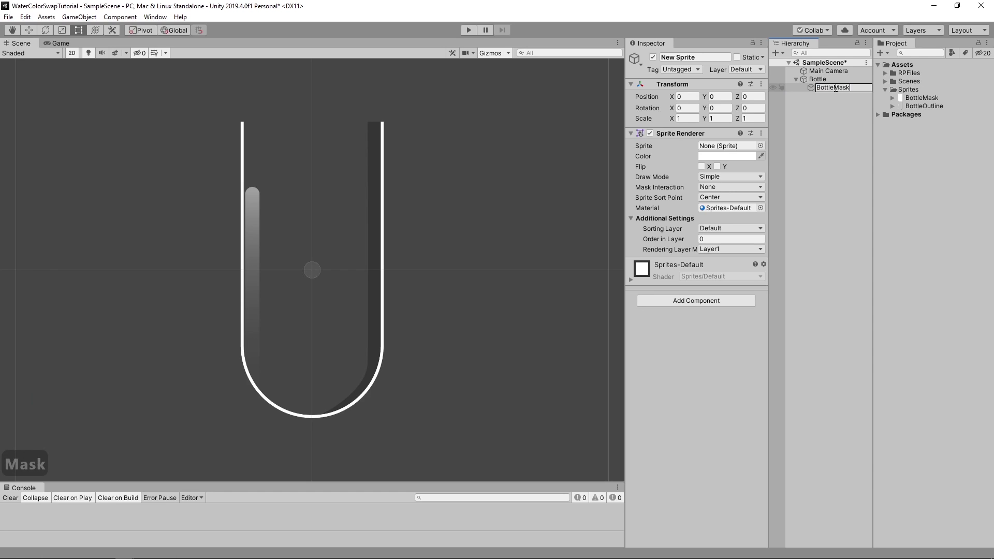
key("Return")
left_click_drag(922, 98, 733, 149)
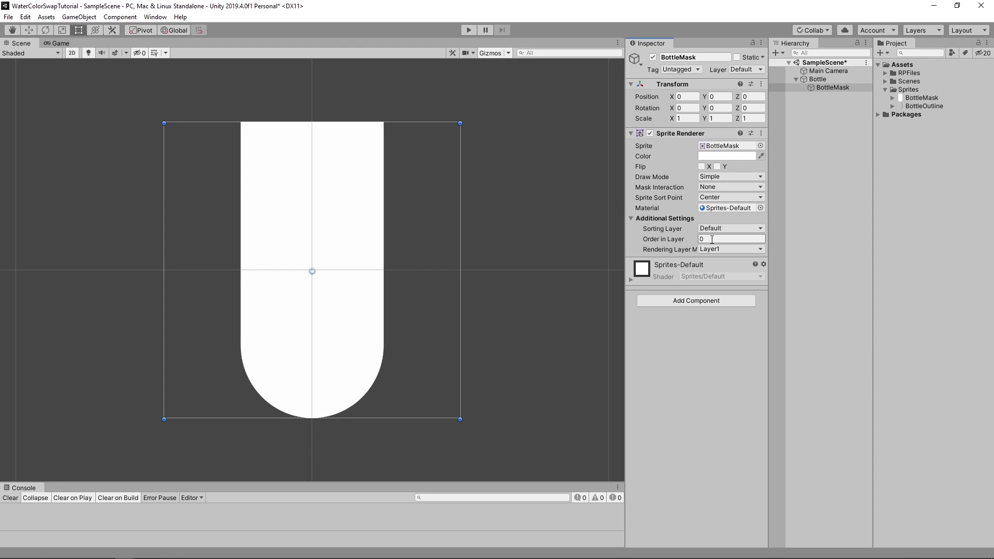
- Set the Bottle object's Order in Layer to 1
left_click(812, 80)
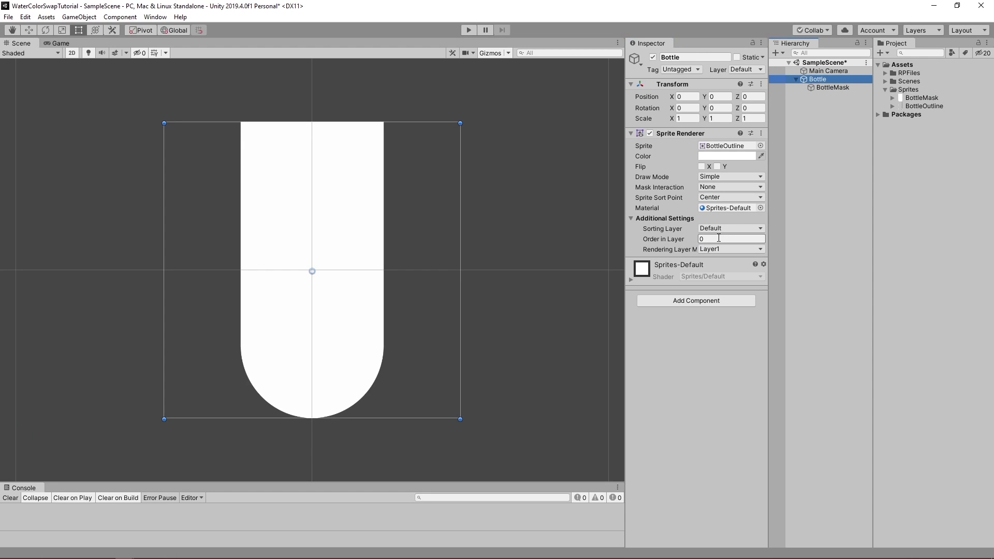
left_click(694, 241)
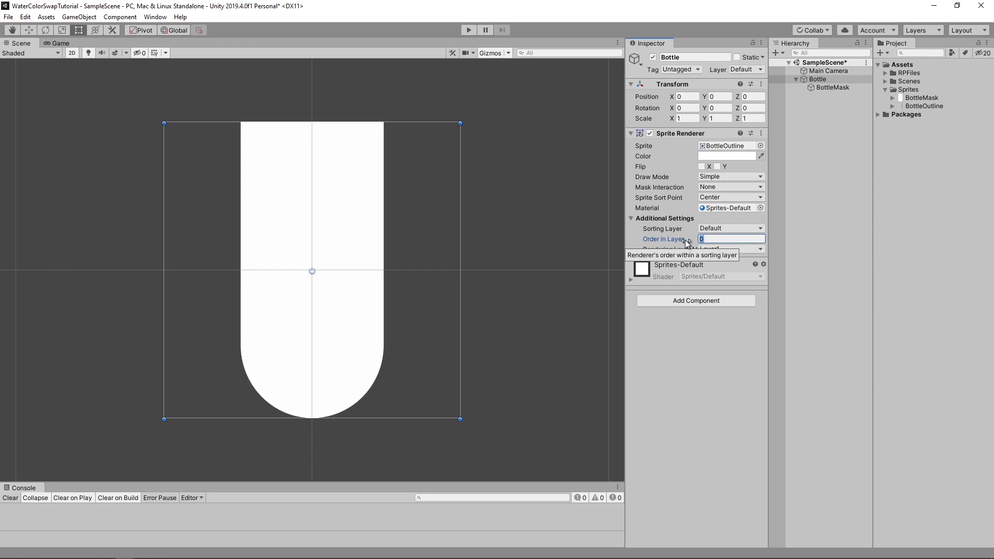
type("1")
left_click(853, 160)
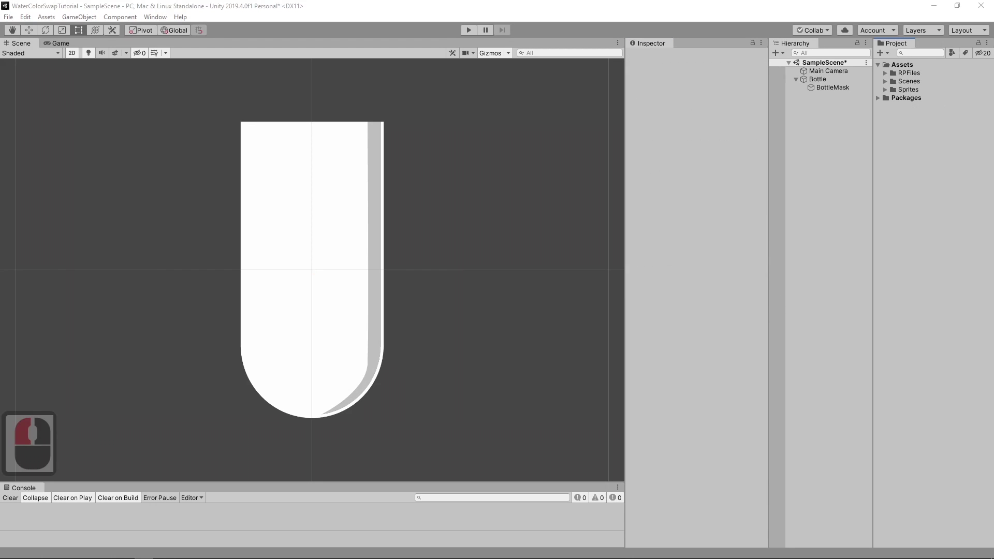
- Create a folder named Materials inside Assets
right_click(900, 64)
mouse_move(895, 73)
left_click(811, 73)
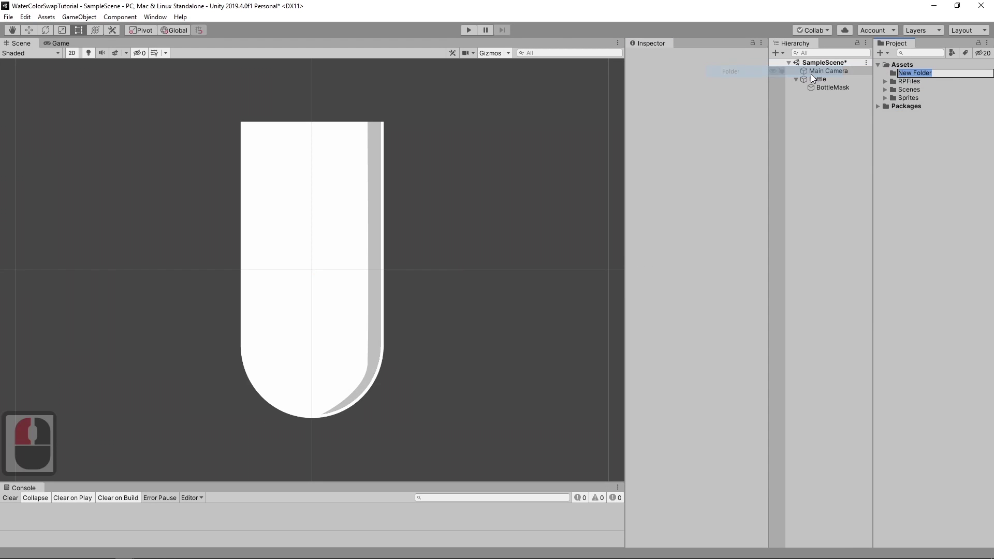
key("BackSpace")
type("Materials")
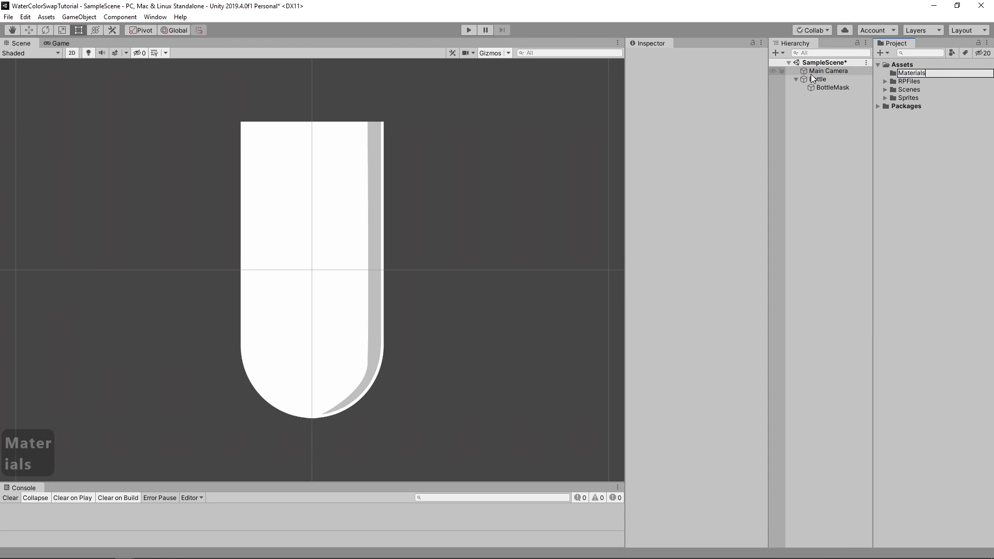
key("Return")
- Create a Sprite Unlit Graph shader named BottleColors in the Materials folder
right_click(910, 73)
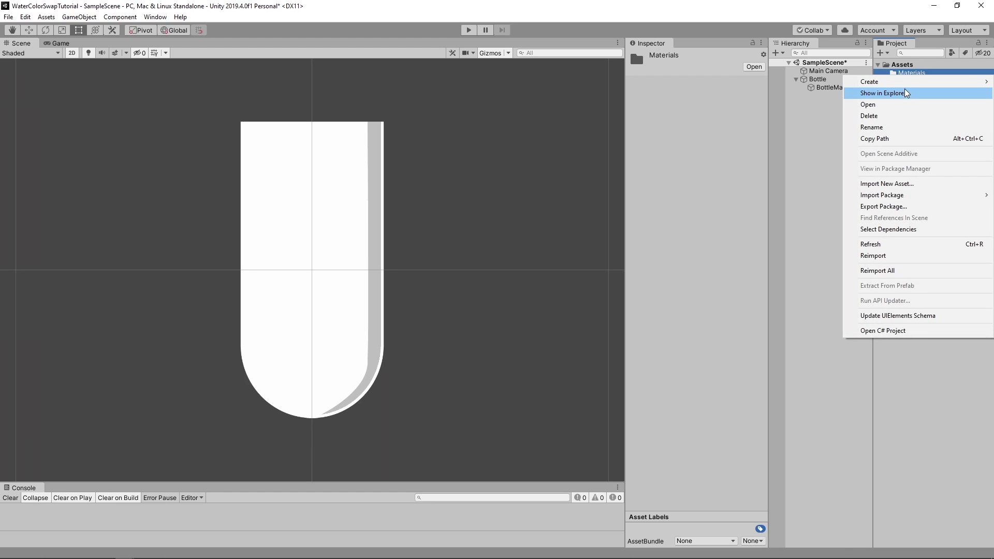
mouse_move(880, 82)
mouse_move(821, 107)
mouse_move(906, 168)
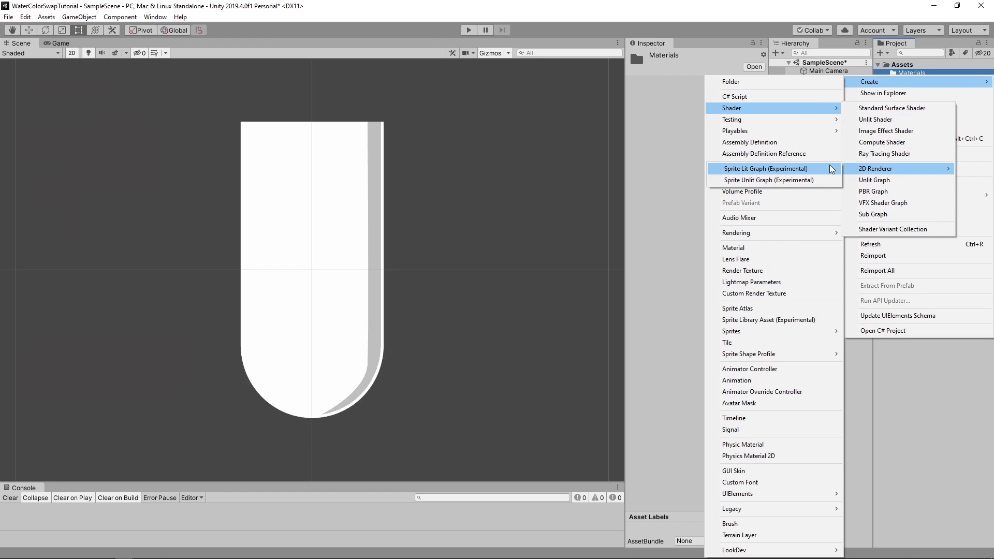
left_click(804, 170)
type("Bottle")
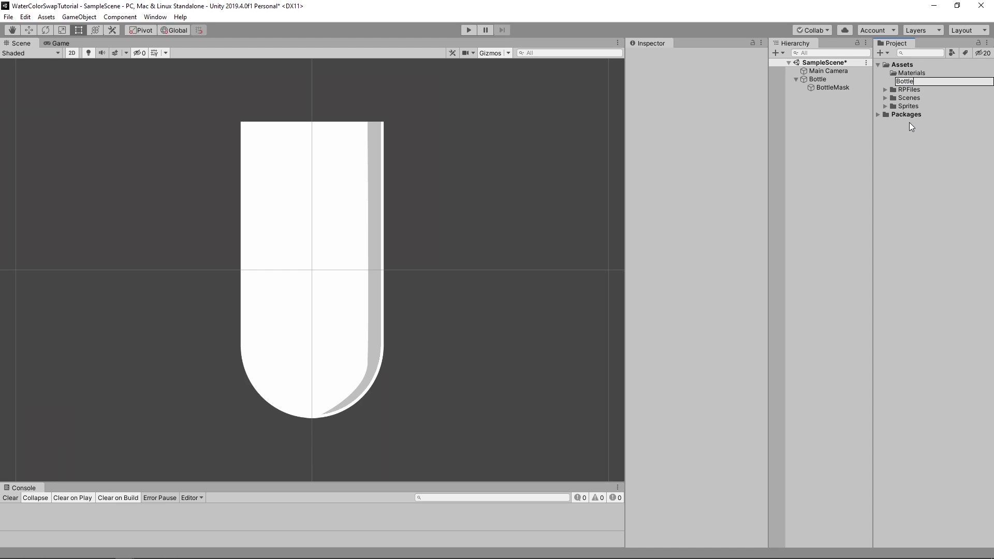
type("ColorsS")
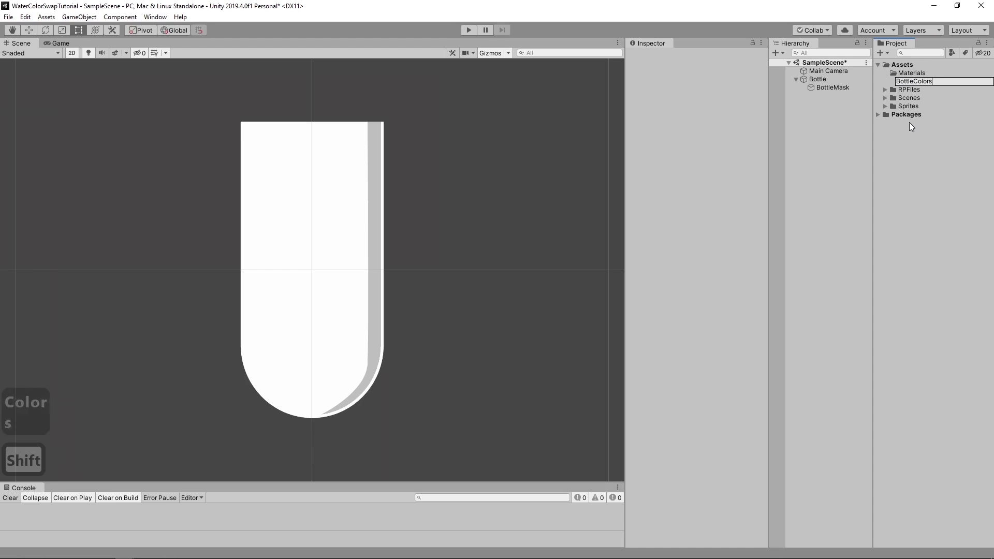
key("BackSpace")
key("Return")
- Create a material from the BottleColors shader and name it BottleColorsMaterial
right_click(915, 82)
mouse_move(919, 84)
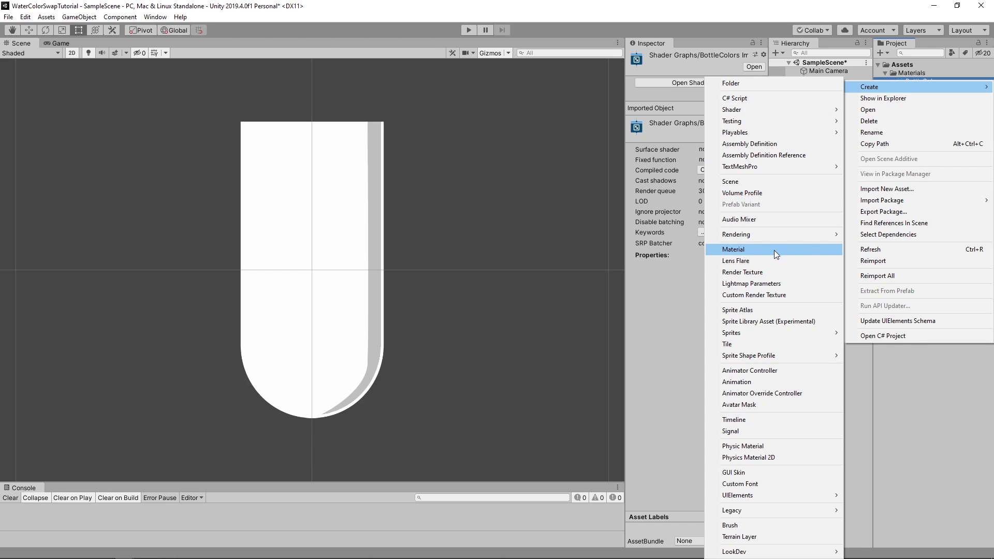
left_click(775, 250)
left_click(952, 94)
key("BackSpace")
key("BackSpace")
key("BackSpace")
key("BackSpace")
key("BackSpace")
key("BackSpace")
key("BackSpace")
key("BackSpace")
key("BackSpace")
key("BackSpace")
key("BackSpace")
key("BackSpace")
key("BackSpace")
key("BackSpace")
key("Right")
key("Right")
key("Right")
key("Right")
key("Right")
key("Right")
key("Right")
key("Right")
key("Right")
key("Right")
key("Right")
key("Right")
type("Material")
key("Return")
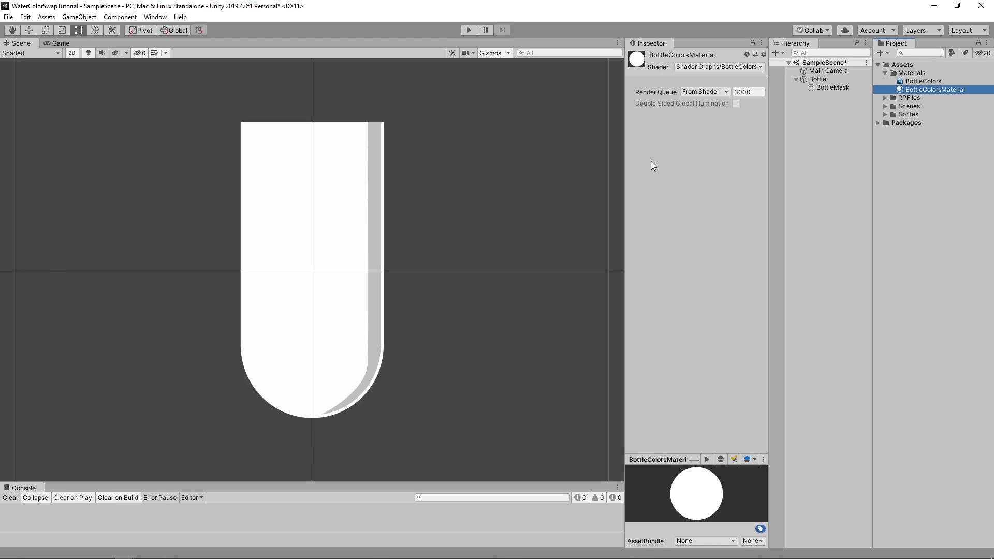
- Assign BottleColorsMaterial to the BottleMask object's Sprite Renderer and save the scene
left_click(826, 86)
left_click_drag(933, 88, 724, 210)
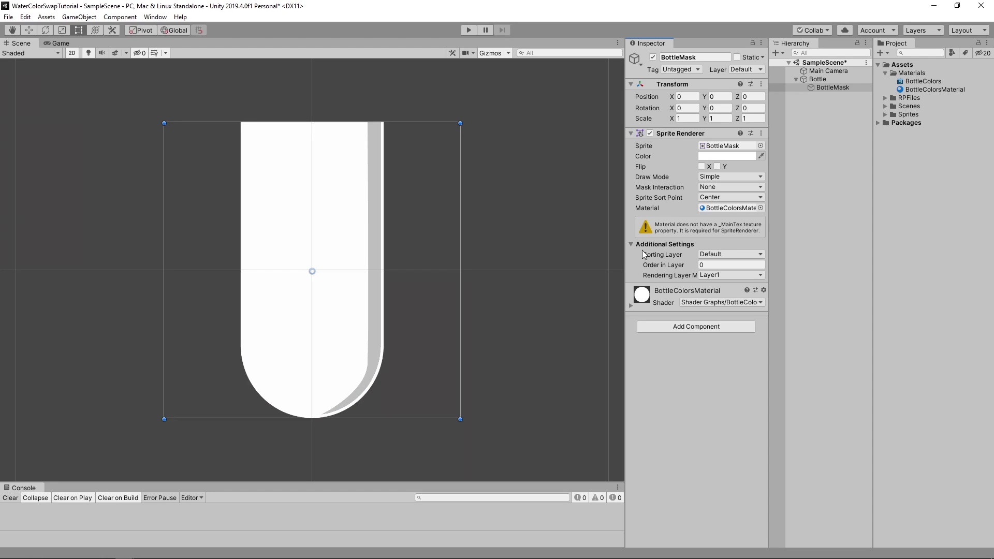
left_click(536, 138)
key("ctrl+s")
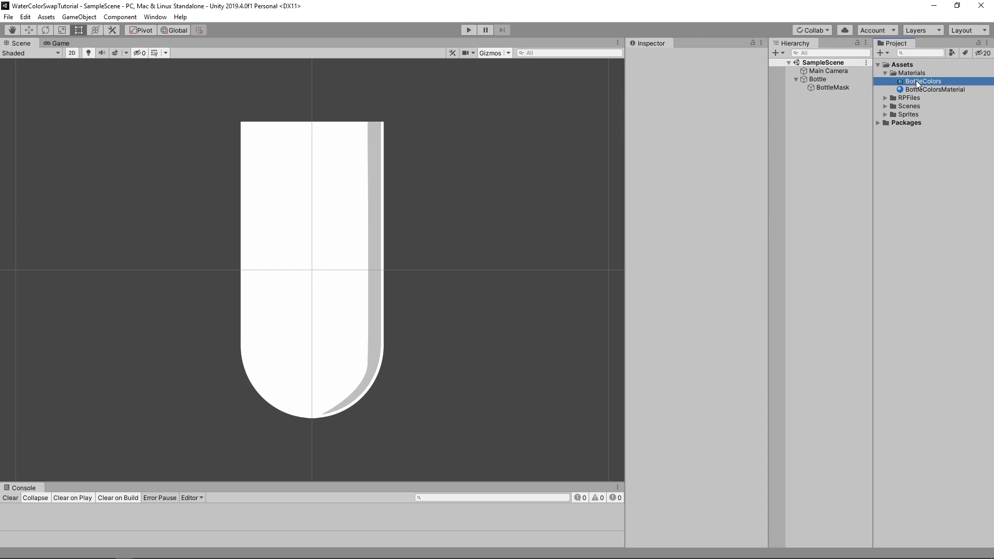
- Open the BottleColors shader graph for editing and maximize its window
double_click(916, 79)
left_click_drag(107, 45, 293, 225)
double_click(611, 29)
scroll(588, 135, "down", 2)
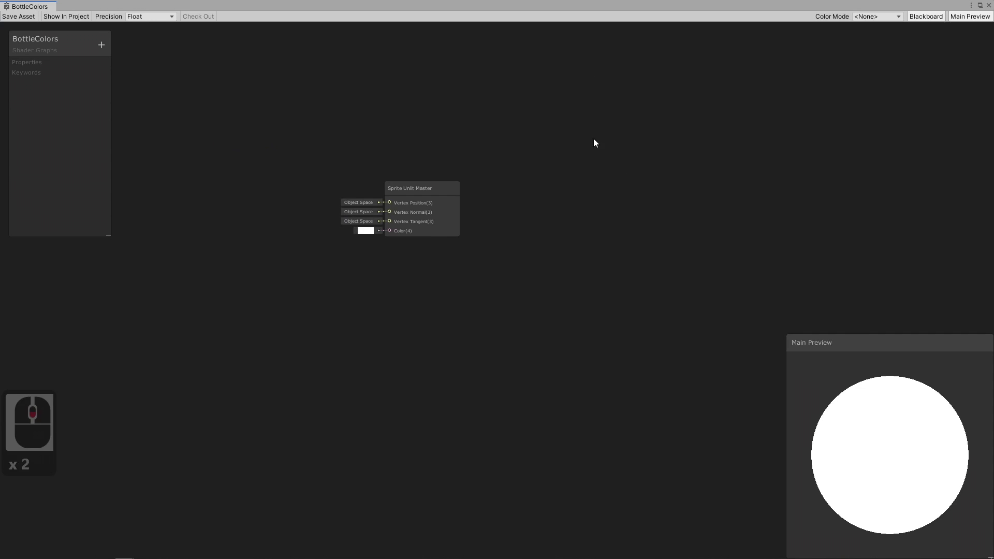
- Shrink the Main Preview, tuck it into the graph's lower-right corner and move the Sprite Unlit Master node toward the middle
left_click_drag(879, 341, 848, 306)
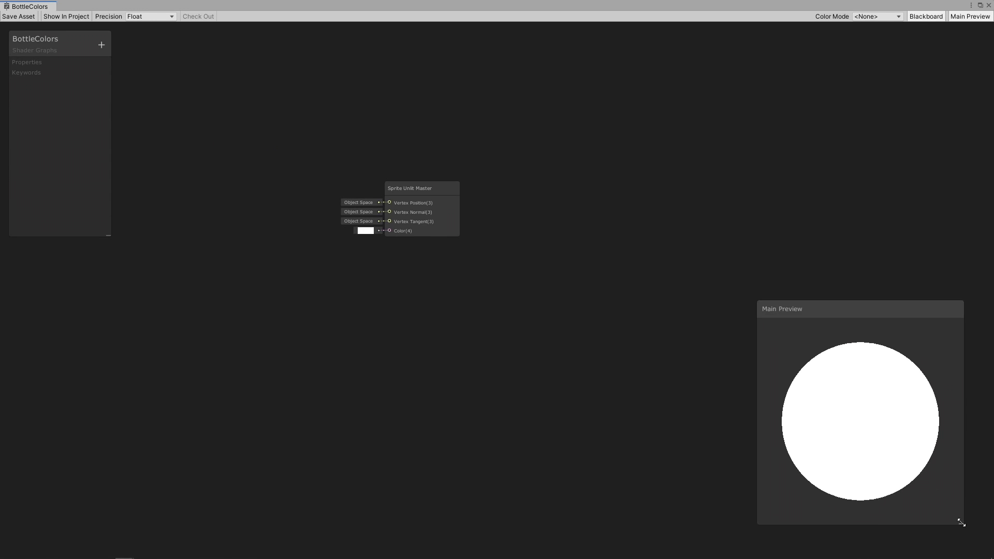
left_click_drag(962, 522, 827, 428)
left_click_drag(797, 312, 954, 477)
middle_click_drag(352, 256, 537, 320)
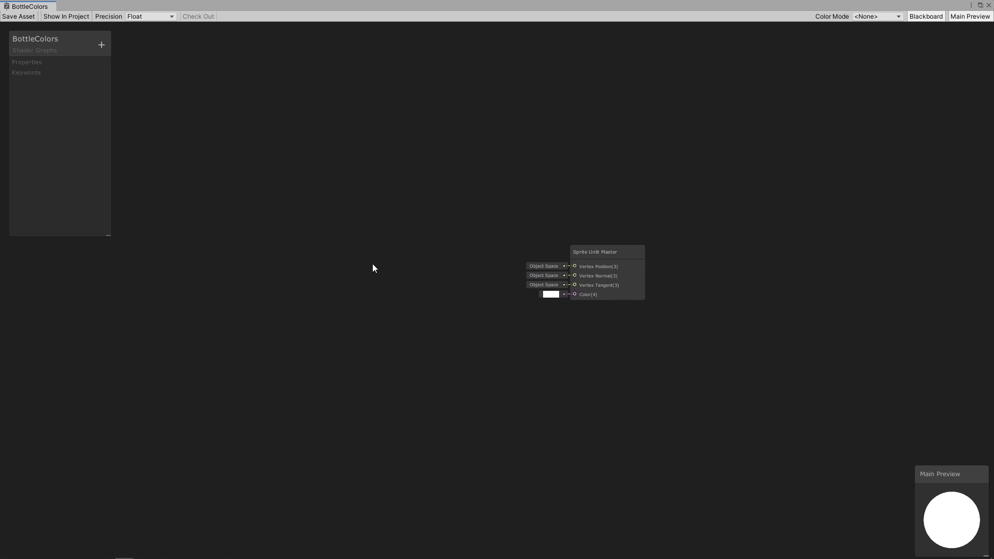
- Add a Texture2D property named MainTexture to the shader graph with the reference _MainTex
left_click(101, 44)
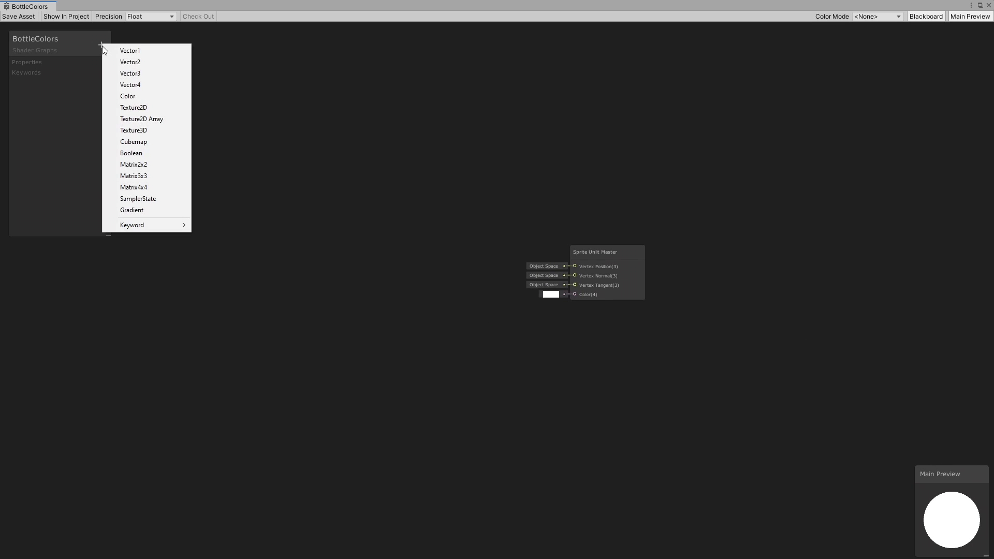
left_click(134, 108)
type("MainTexture")
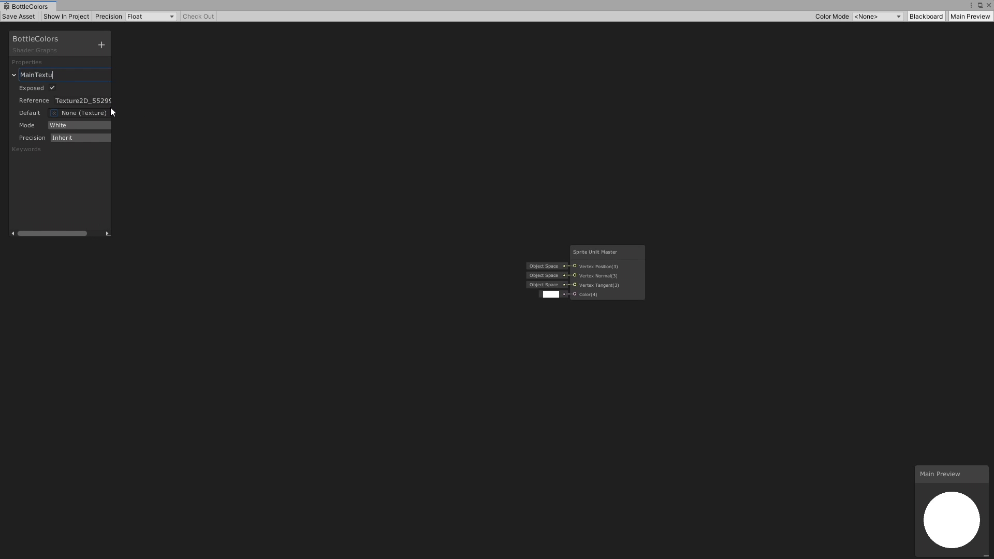
left_click(91, 102)
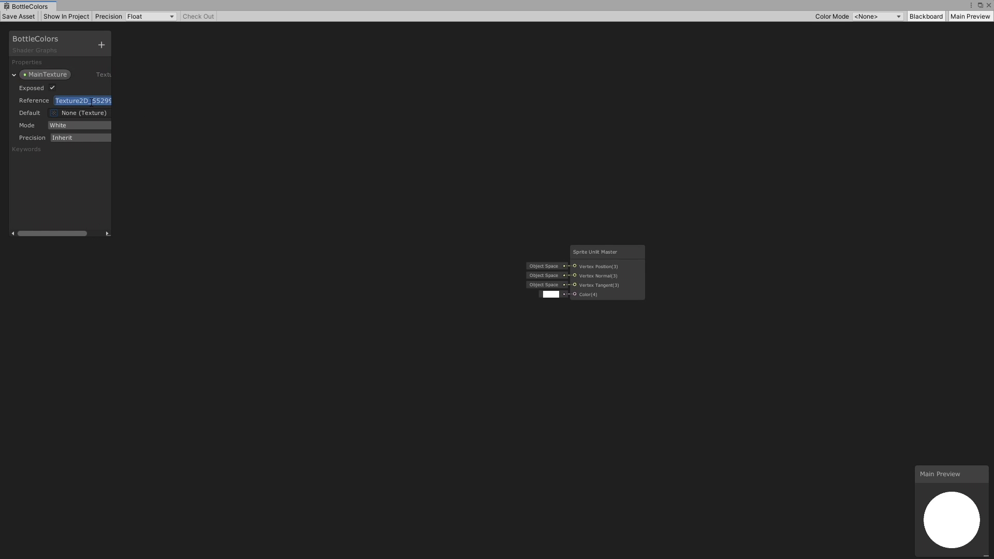
type("_MainTe")
key("Return")
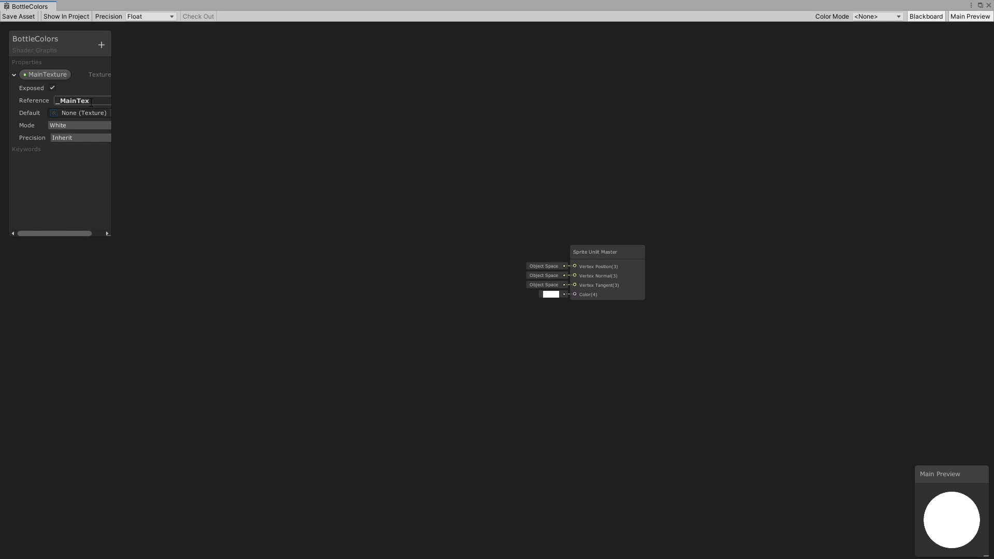
left_click(14, 75)
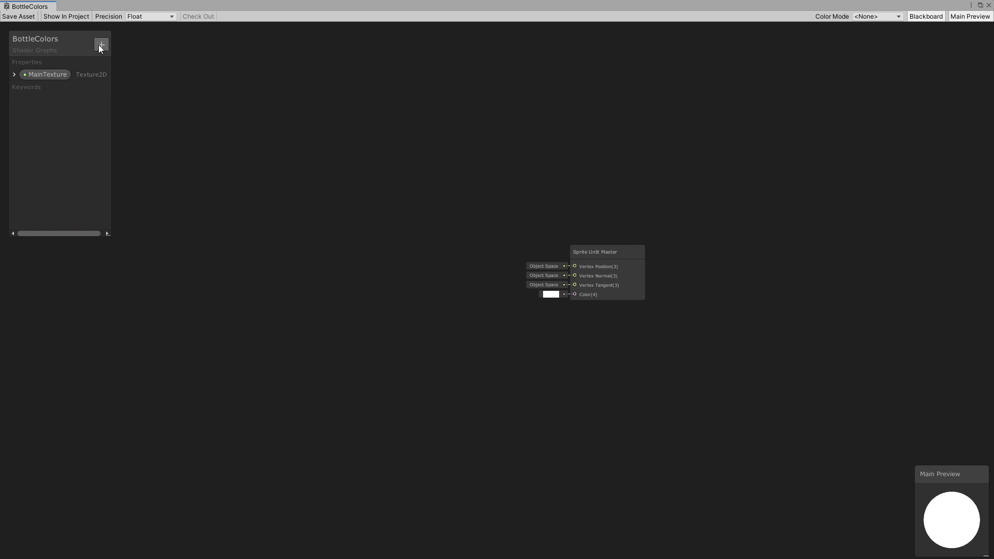
- Save the shader graph and select the BottleMask object to check its material
left_click(23, 20)
left_click(981, 5)
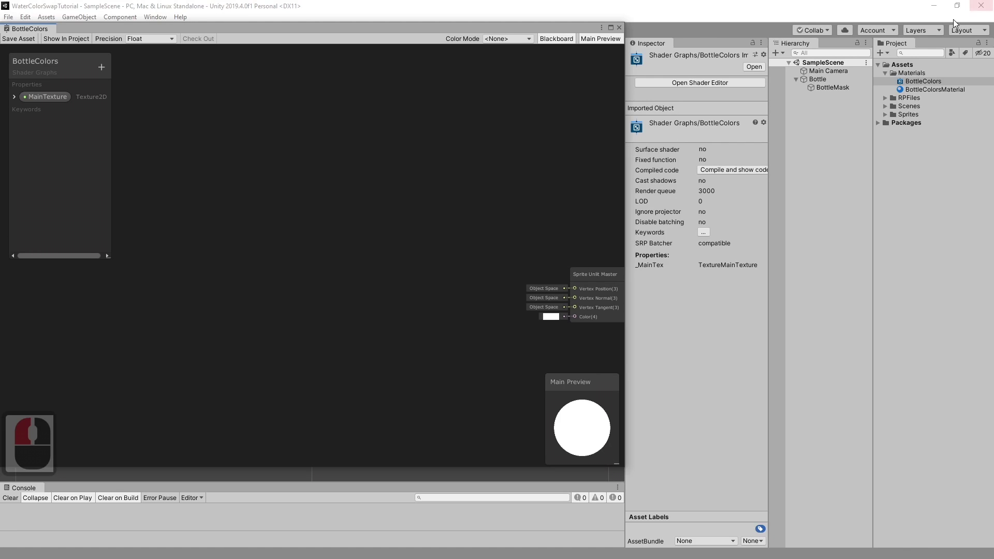
left_click(835, 87)
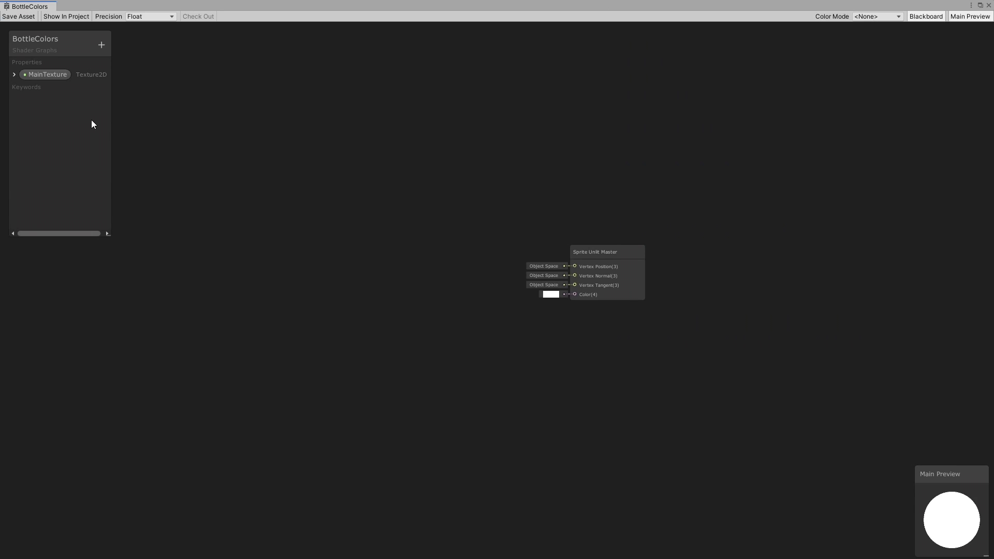
- Add a Color property named Color01 with an opaque red default, hexadecimal C33737 and alpha 255
left_click(103, 43)
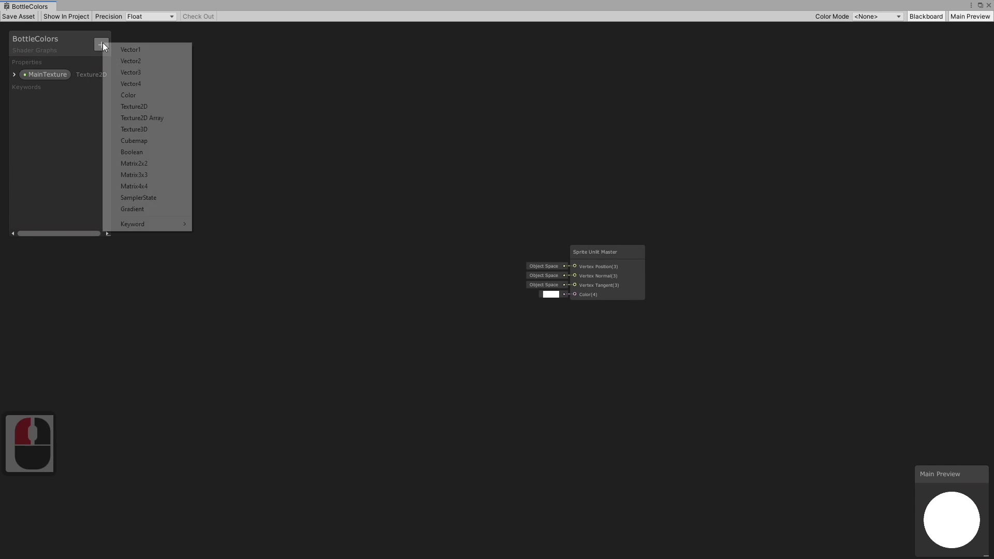
left_click(129, 95)
type("Color01")
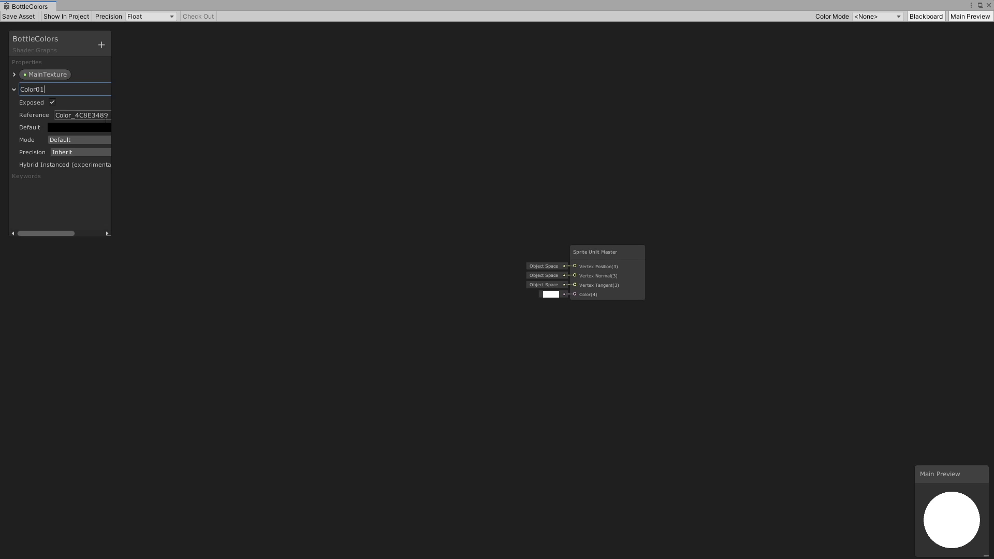
left_click(78, 127)
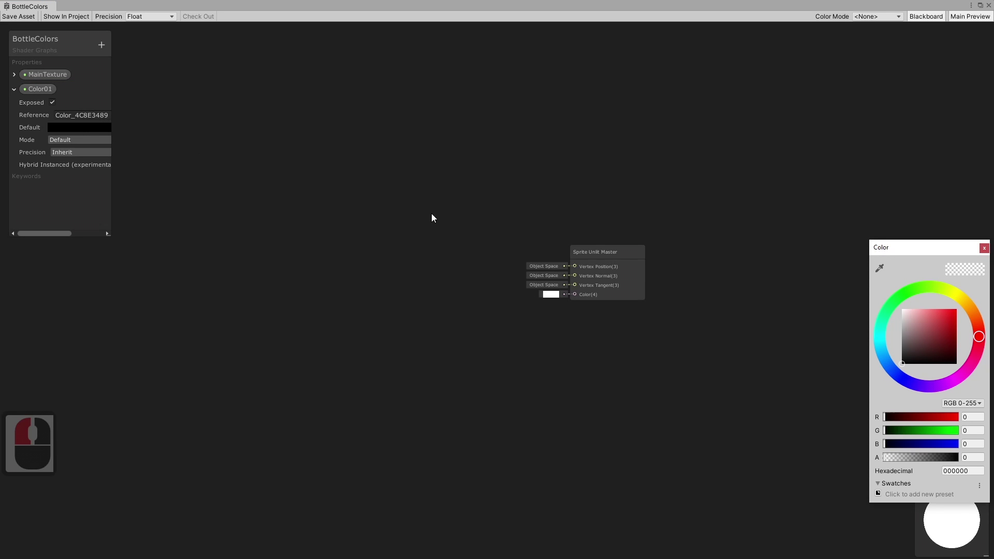
left_click_drag(940, 320, 943, 323)
left_click_drag(935, 457, 969, 454)
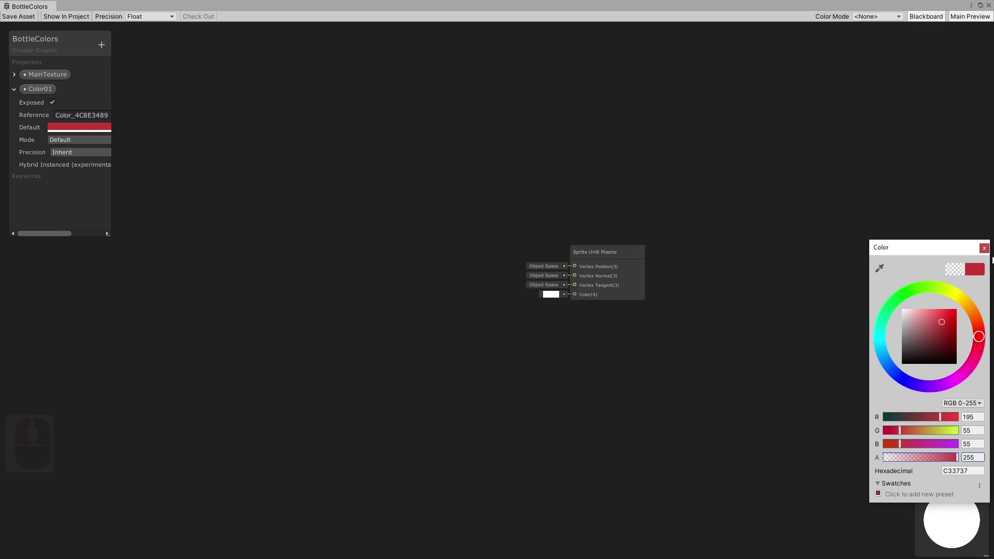
left_click(986, 248)
left_click(14, 89)
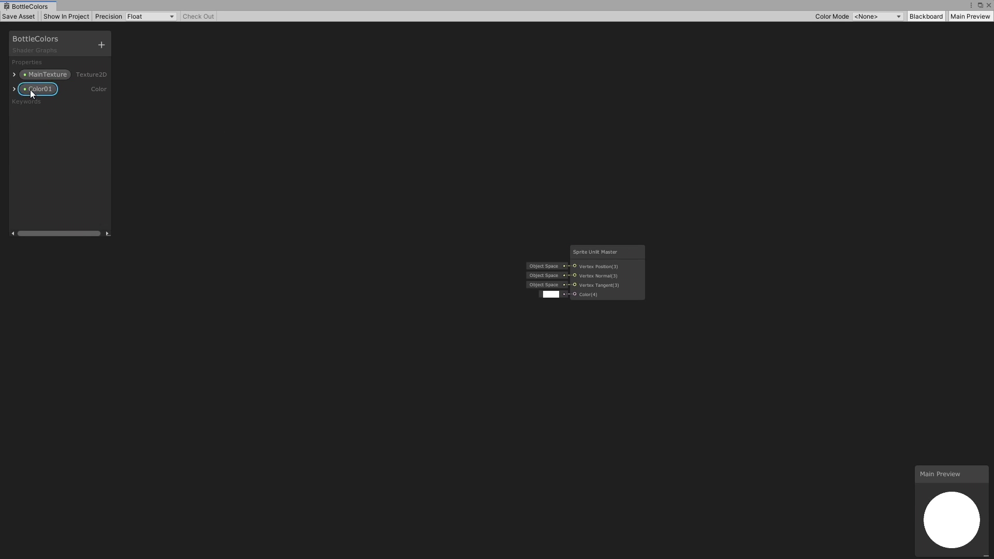
- Place a Color01 node in the graph, connect it to the Sprite Unlit Master's Color input and save the asset
left_click_drag(332, 227, 574, 294)
left_click(18, 17)
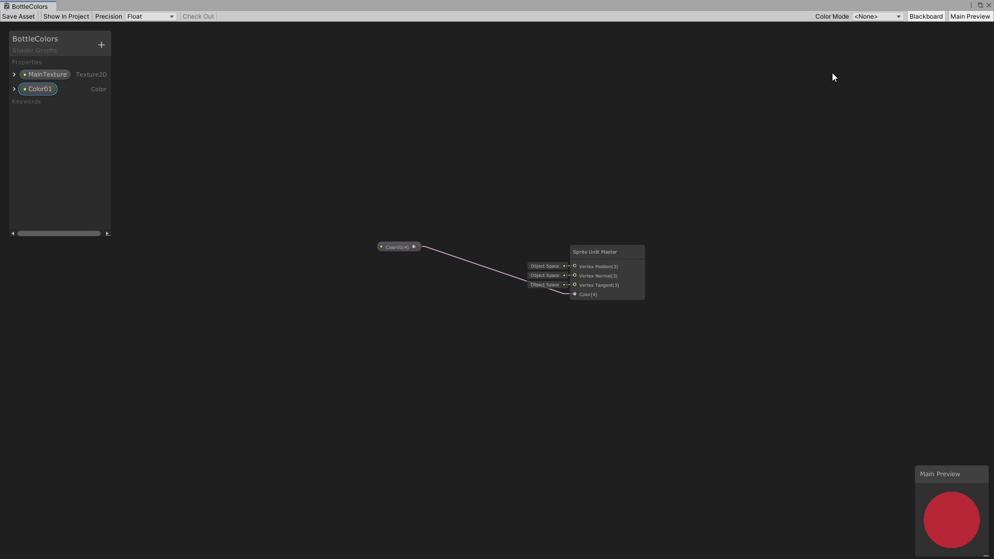
left_click(981, 5)
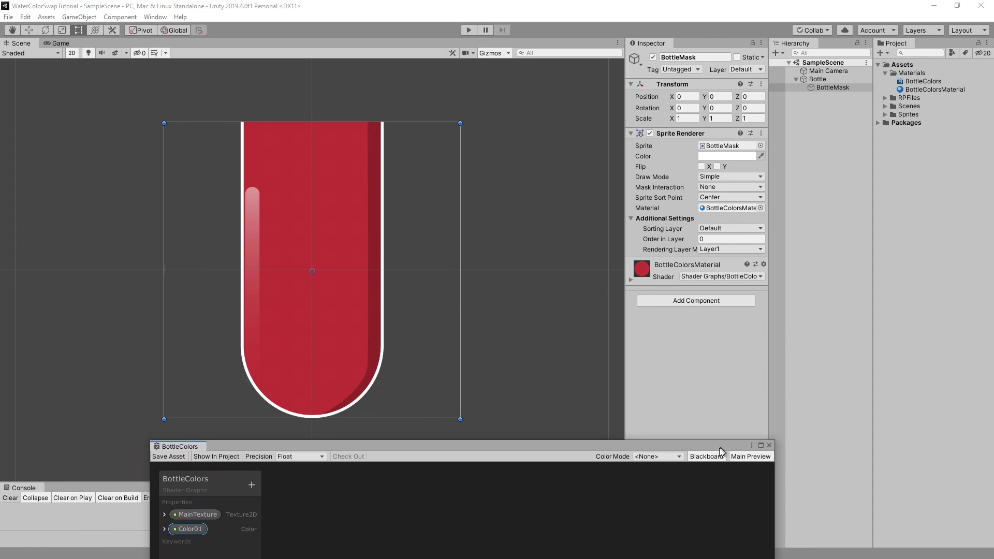
- Set Color01 of BottleColorsMaterial to green, hexadecimal 4DC336
left_click(932, 89)
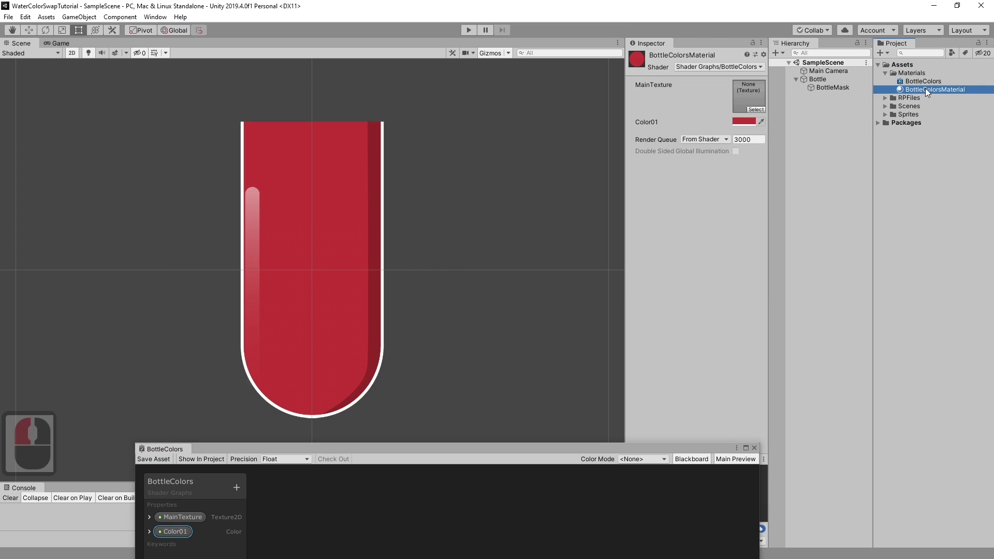
left_click(742, 121)
mouse_move(902, 292)
left_mouse_down()
mouse_move(977, 315)
mouse_move(900, 371)
mouse_move(922, 306)
mouse_move(959, 338)
mouse_move(901, 332)
mouse_move(946, 314)
mouse_move(962, 325)
mouse_move(916, 301)
left_mouse_up()
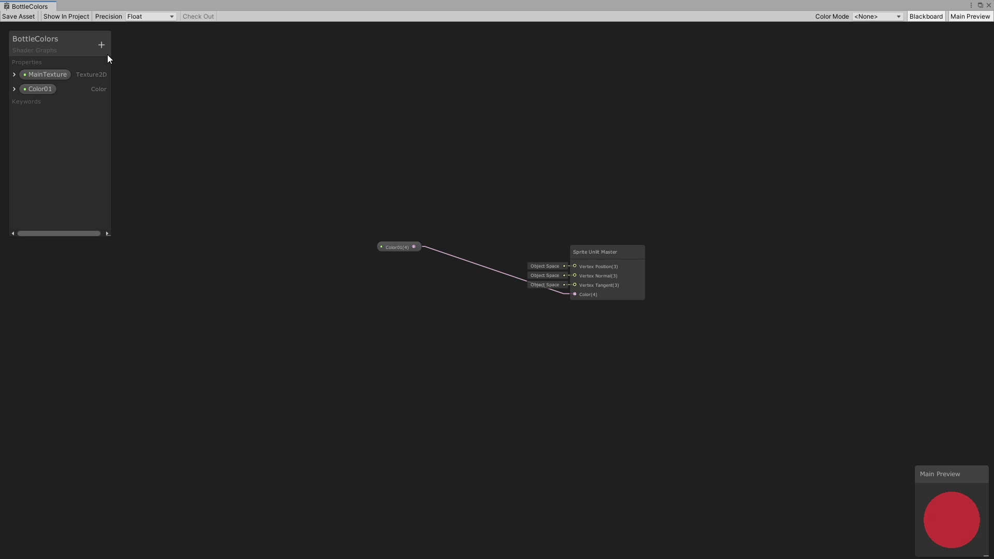
- Add a Vector1 property named FillAmount to the BottleColors shader graph
left_click(104, 48)
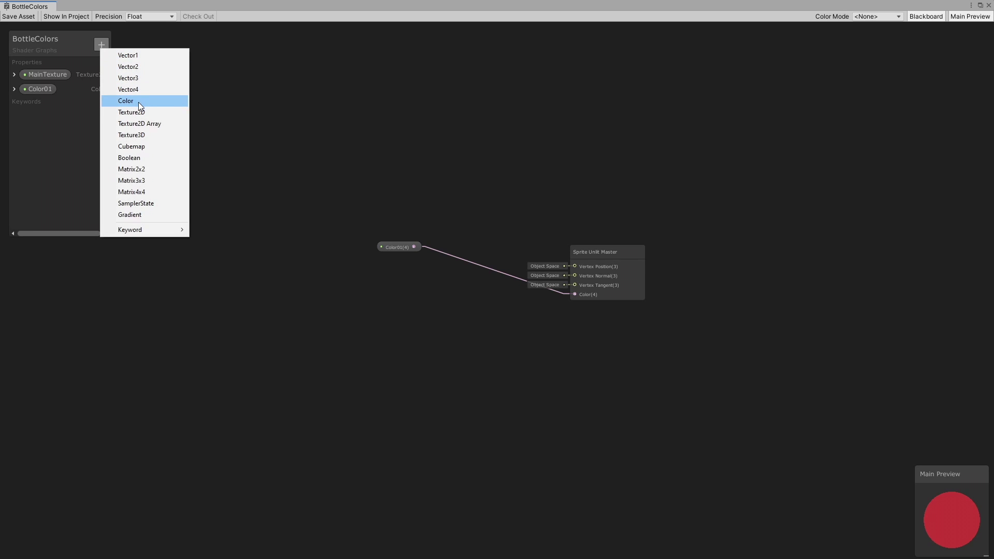
left_click(137, 58)
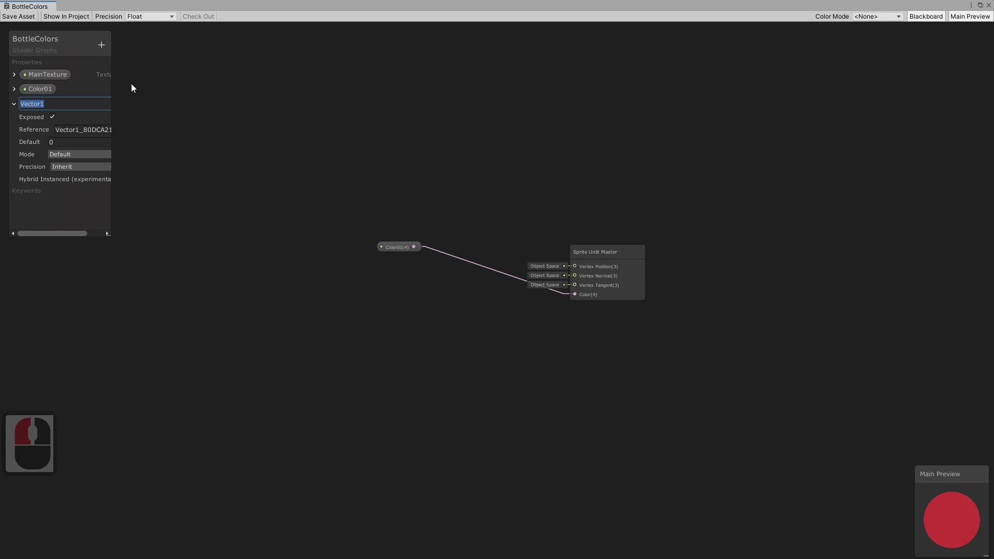
type("FillAmount")
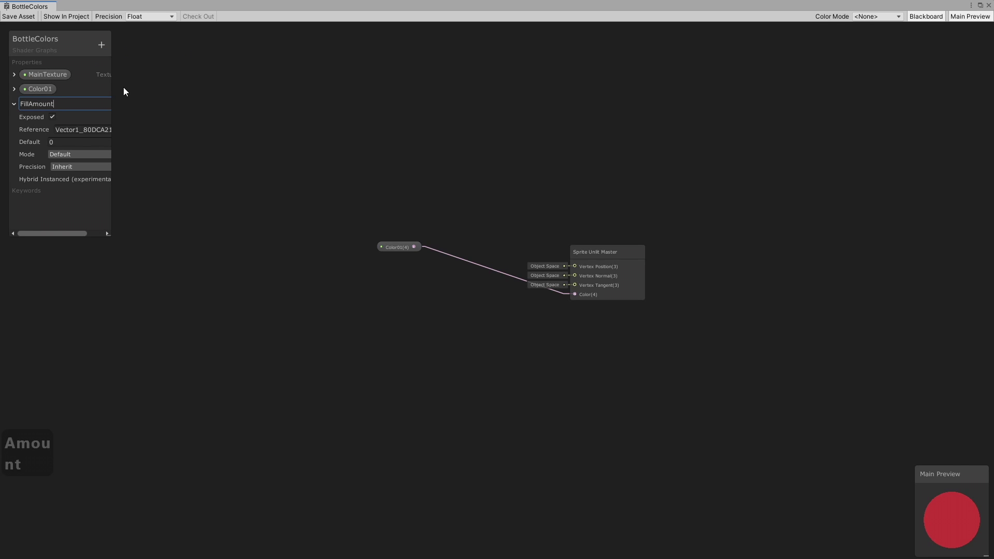
key("Return")
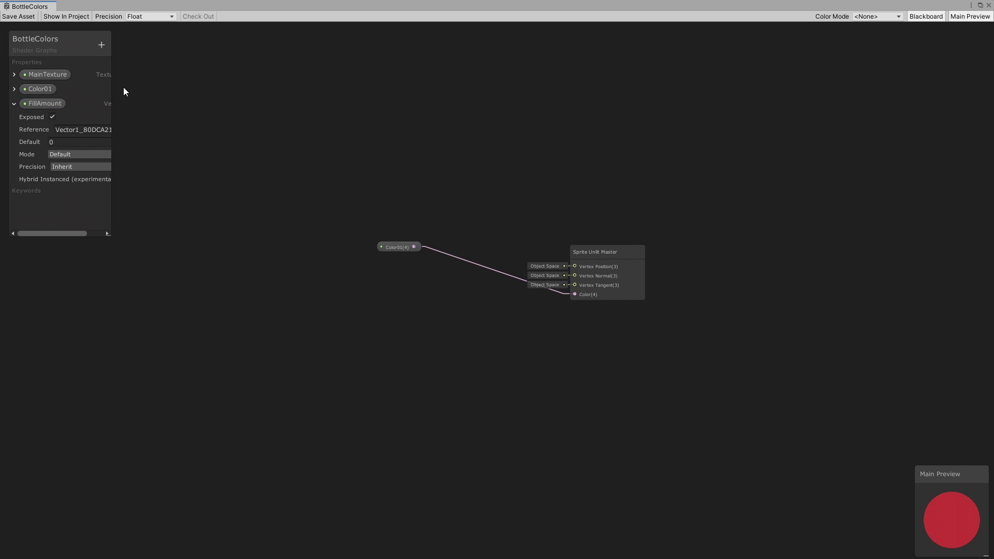
left_click(14, 103)
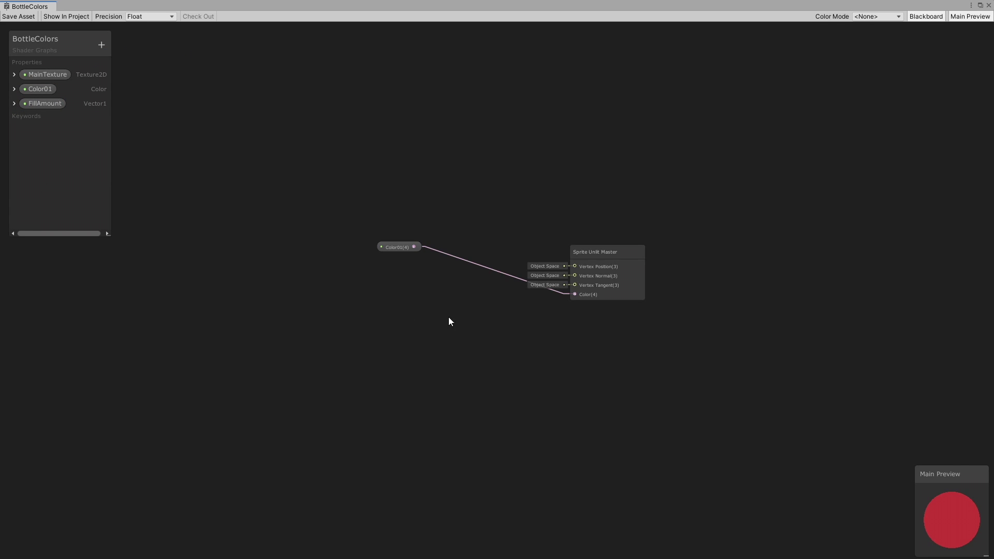
- Move the Color01 node away from the master node, add a Split node between them and feed Color01 into its input
scroll(446, 249, "up", 4)
left_click_drag(373, 249, 302, 219)
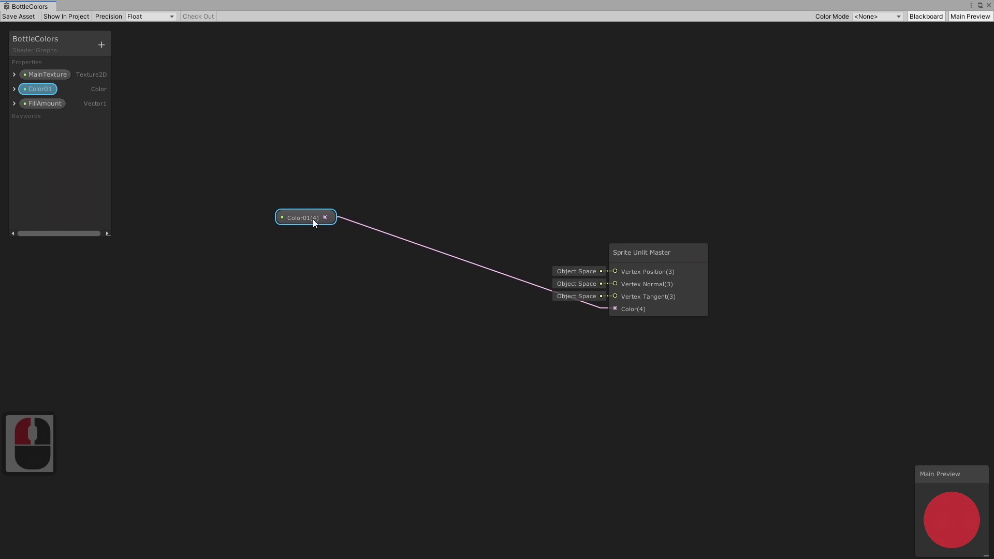
left_click(365, 254)
key("space")
type("split")
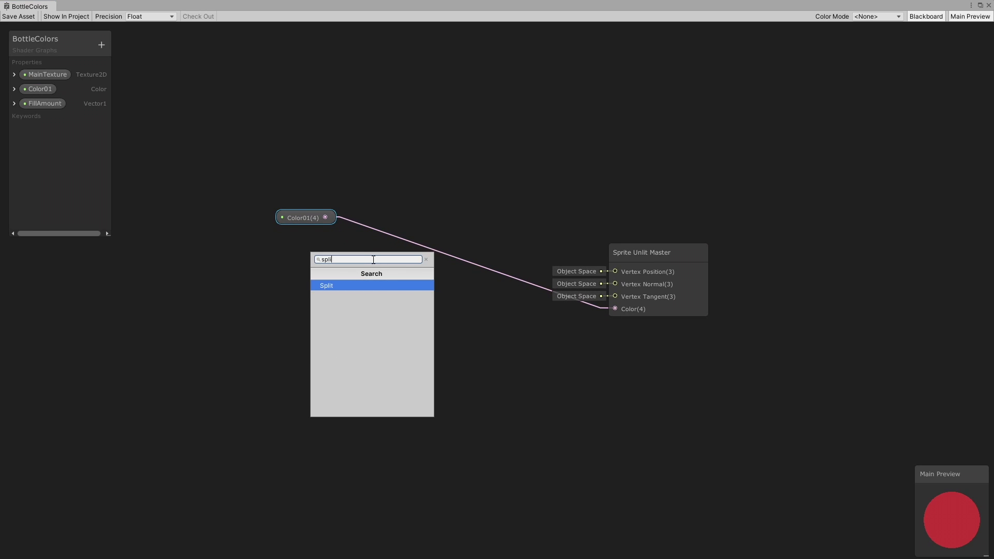
key("Return")
left_click(559, 308)
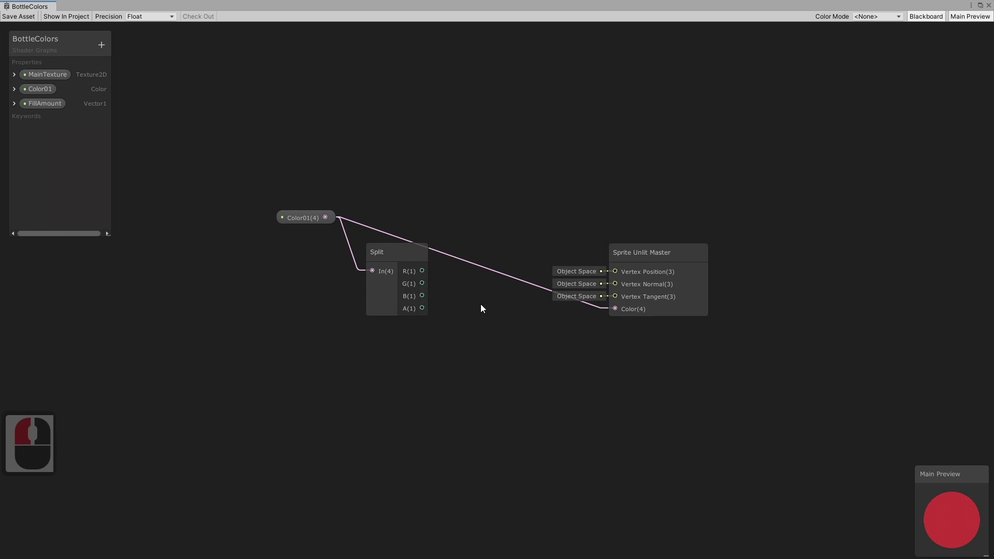
- Add a Combine node, wire the Split node's R, G and B into it, and feed its RGBA output into the master node's Color
key("space")
type("com")
key("Return")
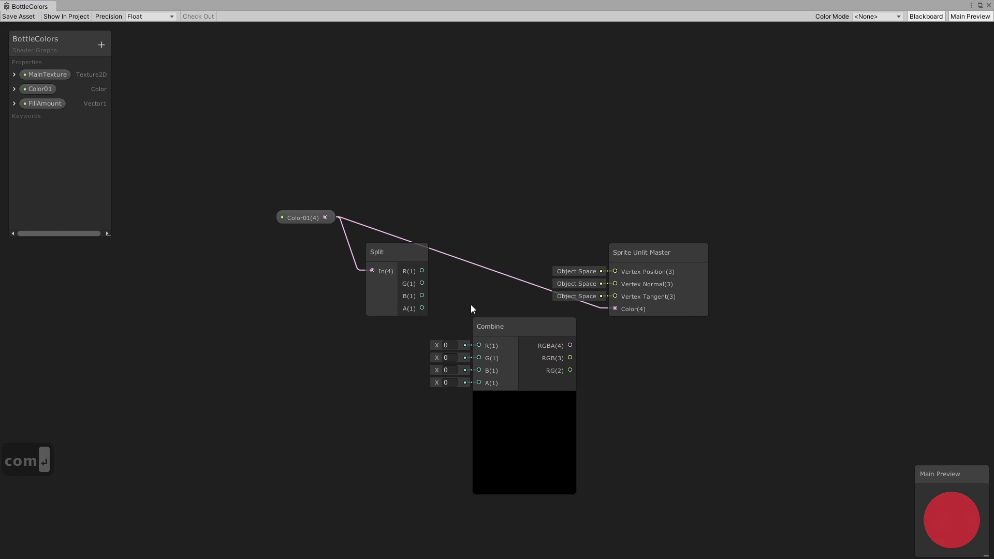
left_click_drag(422, 271, 477, 345)
left_click_drag(422, 284, 479, 371)
left_click_drag(570, 346, 615, 309)
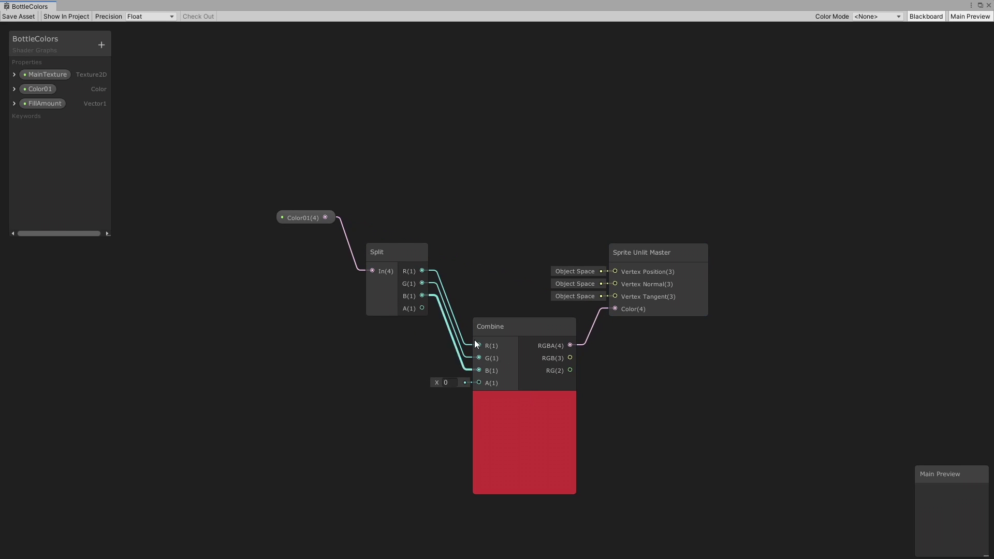
left_click_drag(511, 326, 502, 271)
- Place a FillAmount node in the graph and add a world-space Position node with its preview collapsed
middle_click_drag(362, 391, 433, 373)
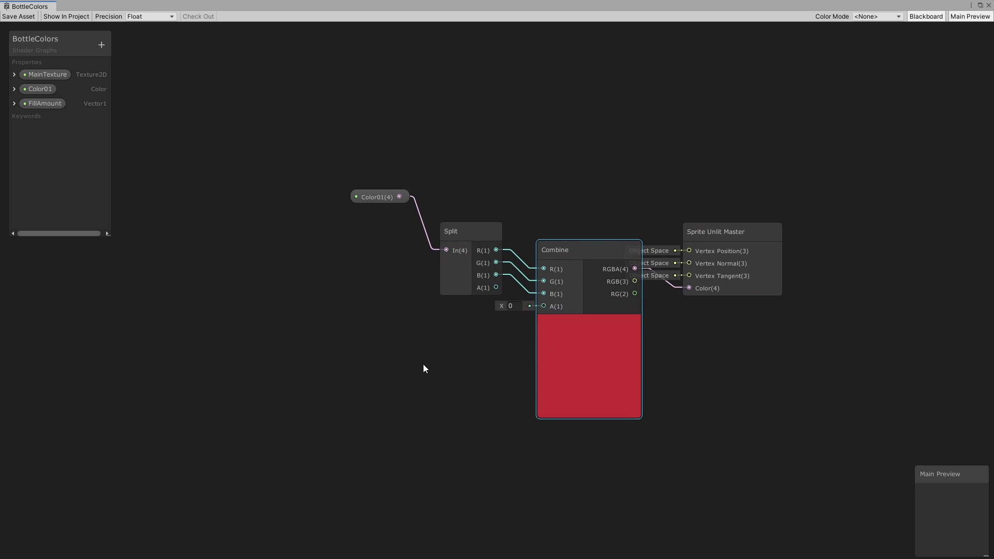
middle_click(437, 351)
middle_click(437, 351)
left_click_drag(36, 104, 313, 387)
scroll(313, 387, "down", 1)
right_click(207, 358)
left_click(219, 359)
type("posi")
key("Return")
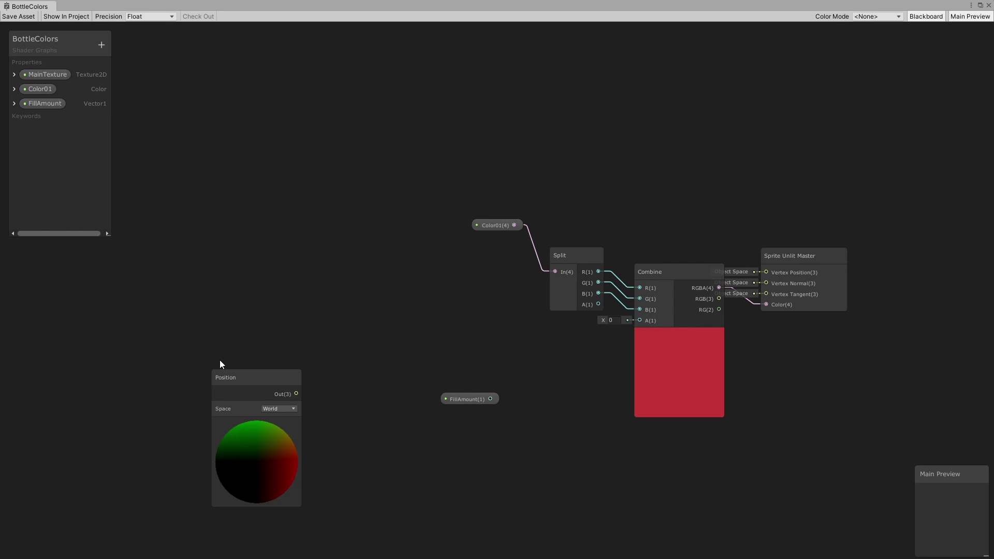
left_click_drag(243, 378, 242, 316)
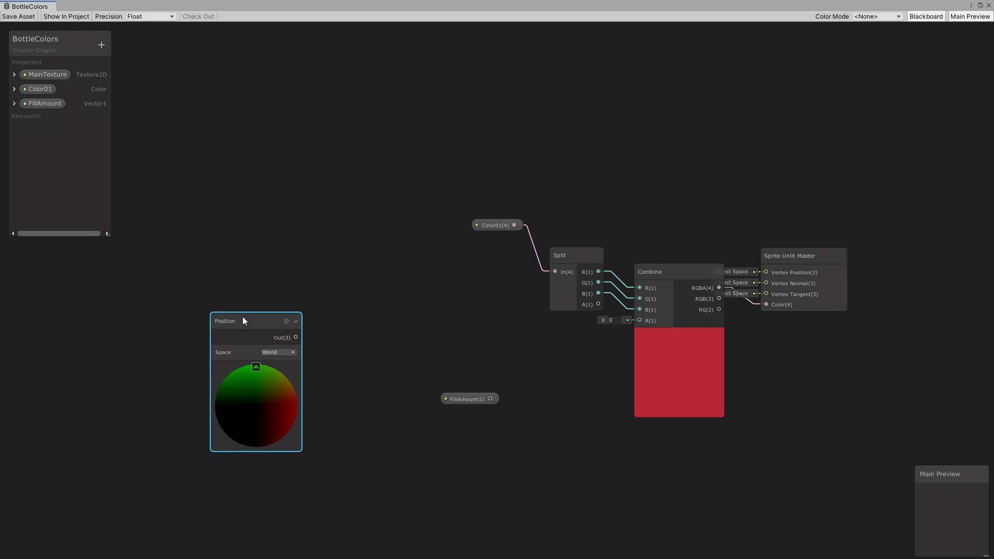
left_click(255, 361)
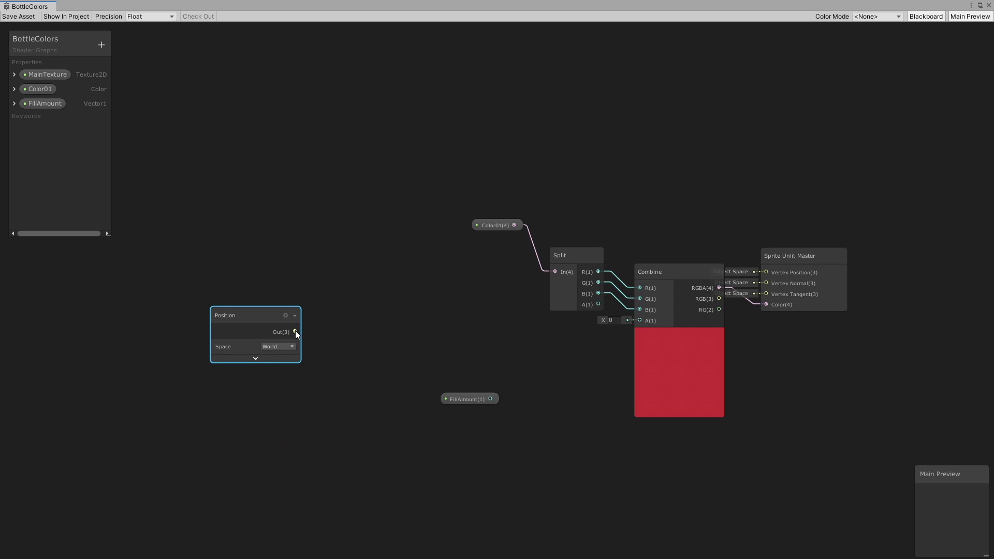
- Add a Subtract node fed by the Position output in A, and move the Position node farther away from it
left_click_drag(294, 332, 366, 319)
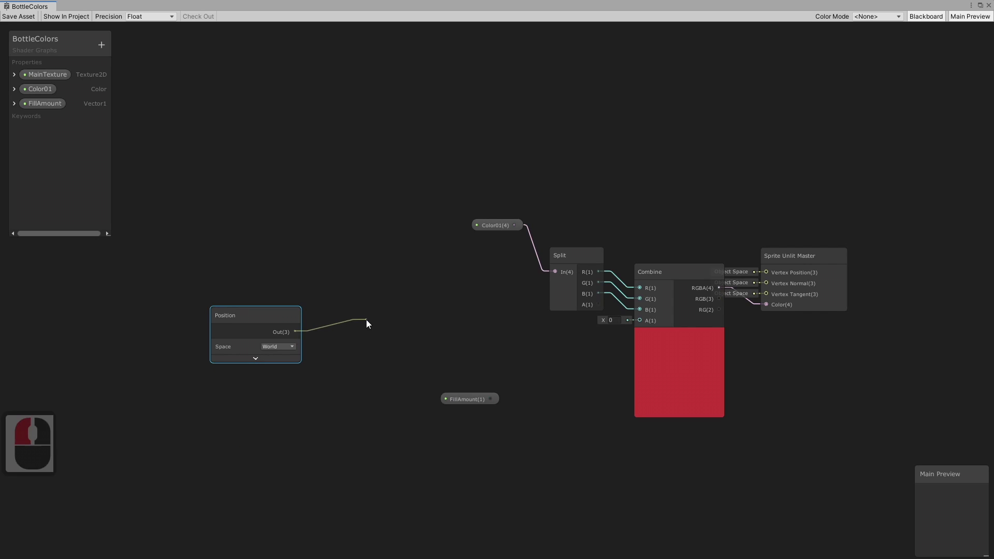
type("sub")
key("Return")
left_click_drag(265, 318, 226, 316)
- Add an Object node, connect its Position output to Subtract's B input and collapse the Subtract preview
right_click(269, 387)
left_click(288, 396)
type("object")
key("Return")
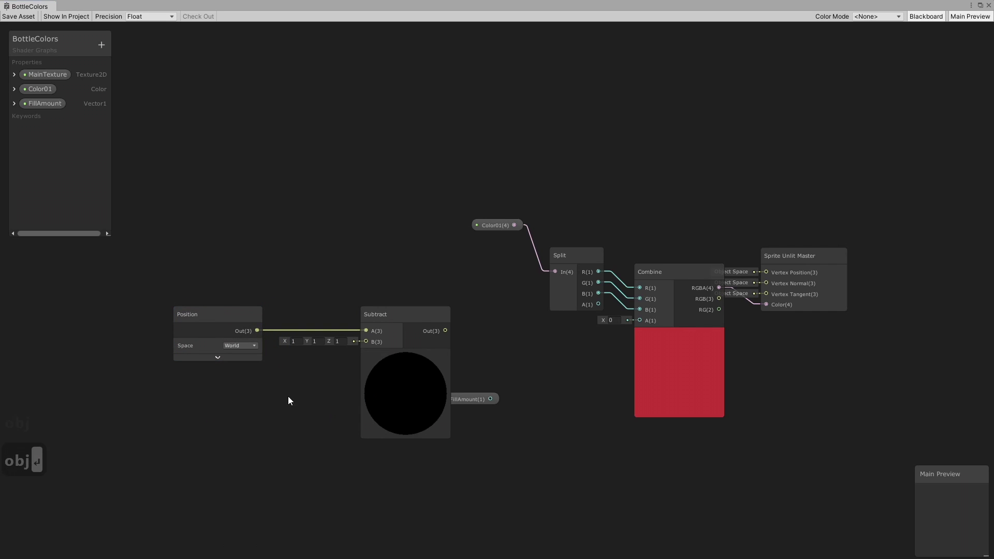
left_click_drag(283, 382, 367, 340)
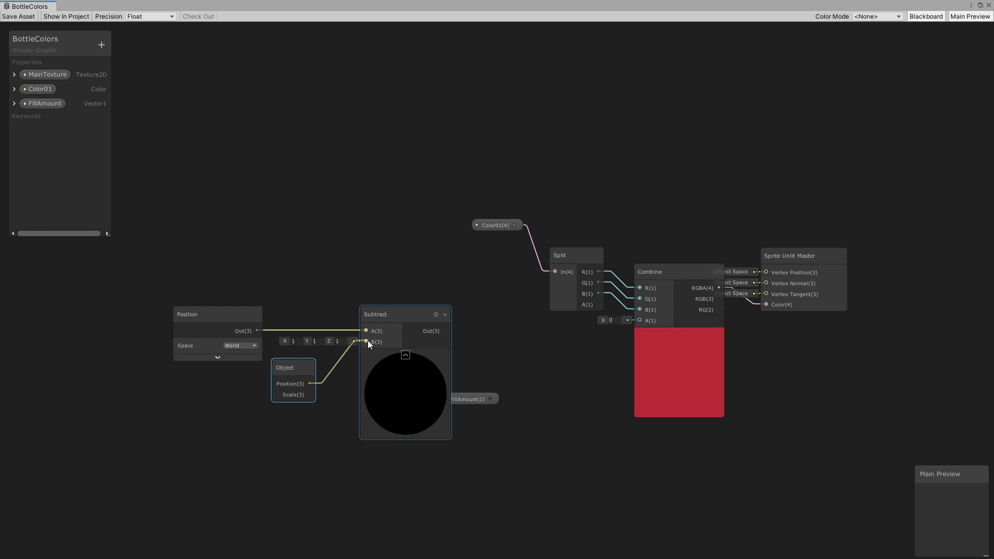
left_click_drag(294, 365, 311, 346)
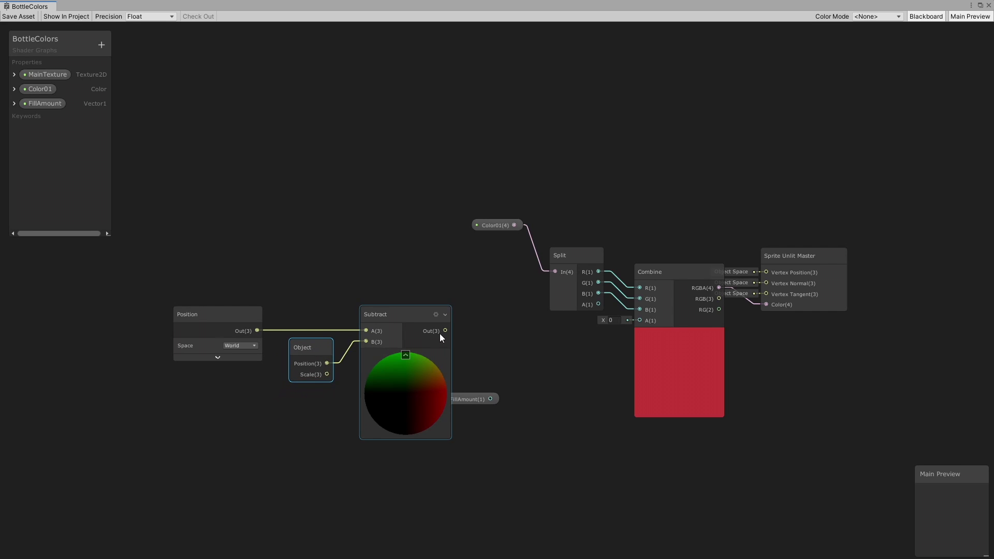
left_click(406, 357)
- Add a Split node fed by the Subtract output and align it beside the Subtract node
key("space")
type("spl")
key("Return")
left_click_drag(441, 329, 447, 322)
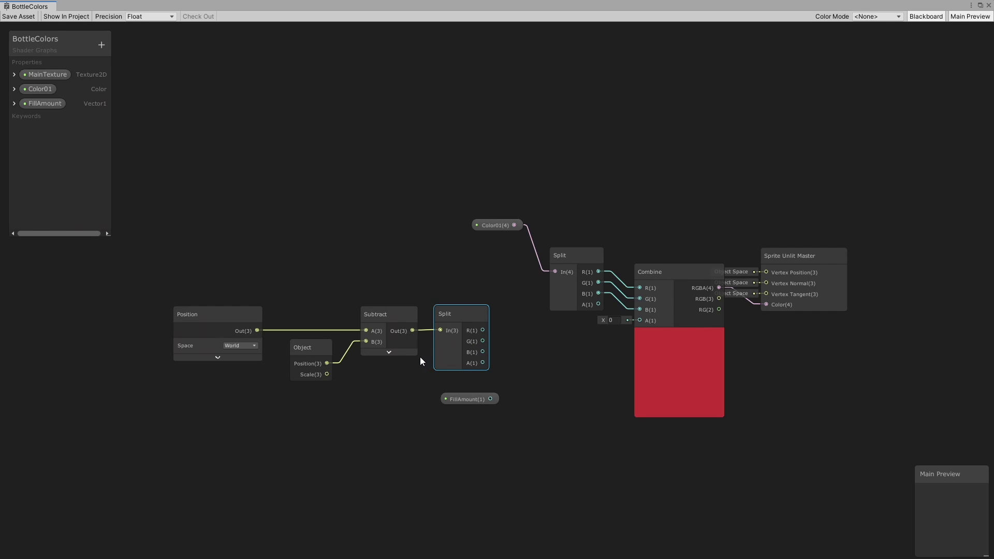
- Add a Step node with its Edge input fed by the G output of the position Split node
middle_click_drag(524, 378, 461, 355)
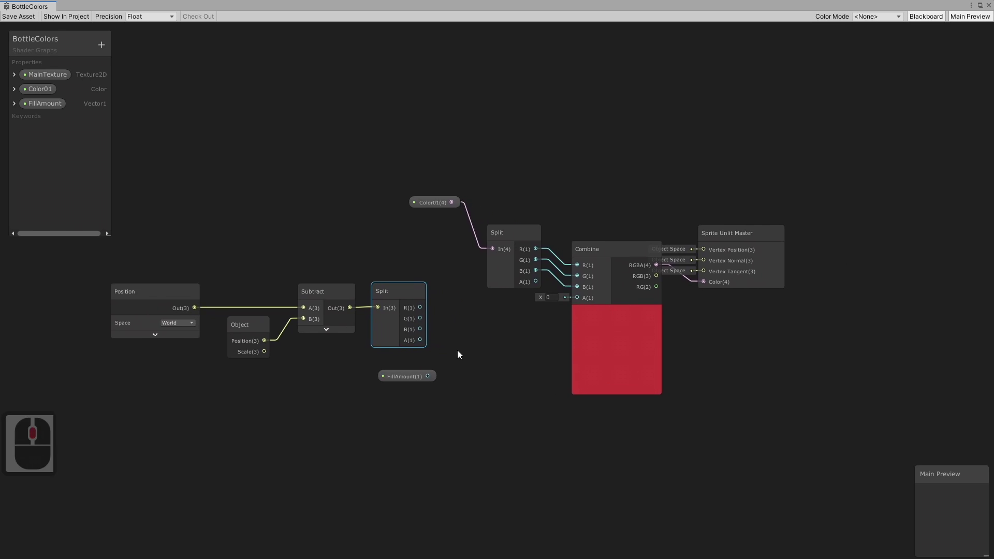
left_click_drag(508, 398, 515, 405)
type("su")
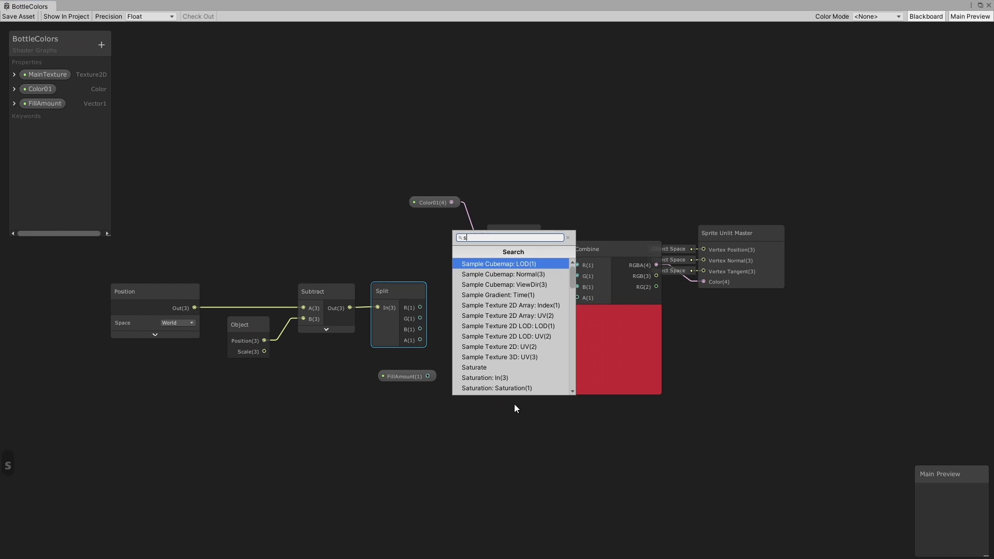
key("BackSpace")
key("BackSpace")
type("sub")
key("BackSpace")
key("BackSpace")
key("BackSpace")
type("step")
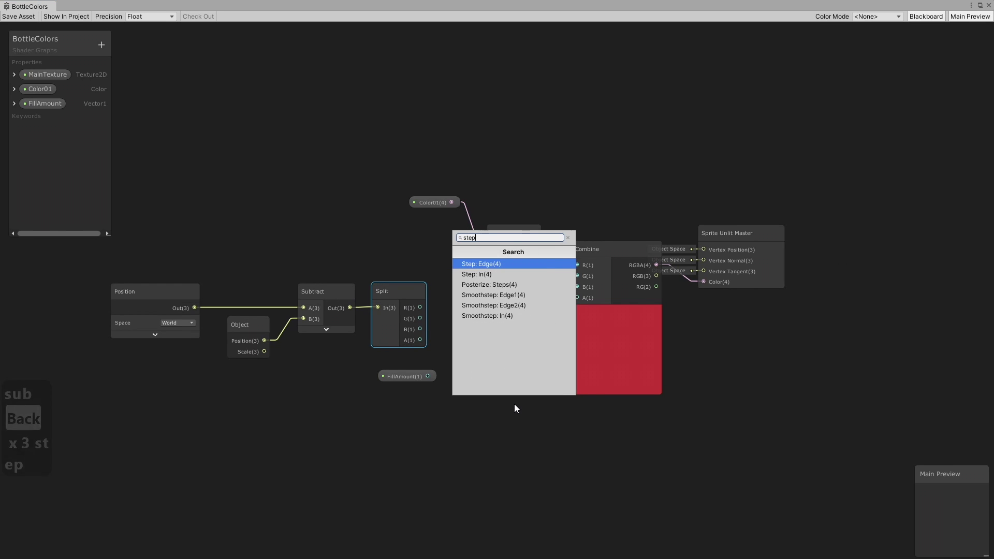
key("Return")
- Connect FillAmount to the Step node's In, tidy both nodes, and wire the Step output to the Combine node's A
left_click_drag(392, 379, 493, 428)
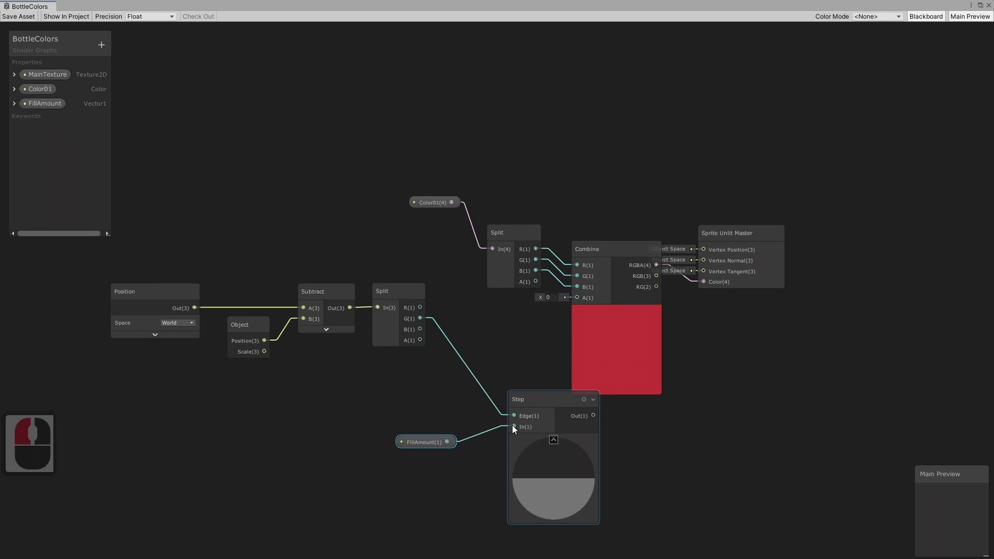
left_click_drag(542, 398, 509, 339)
left_click_drag(426, 442, 418, 392)
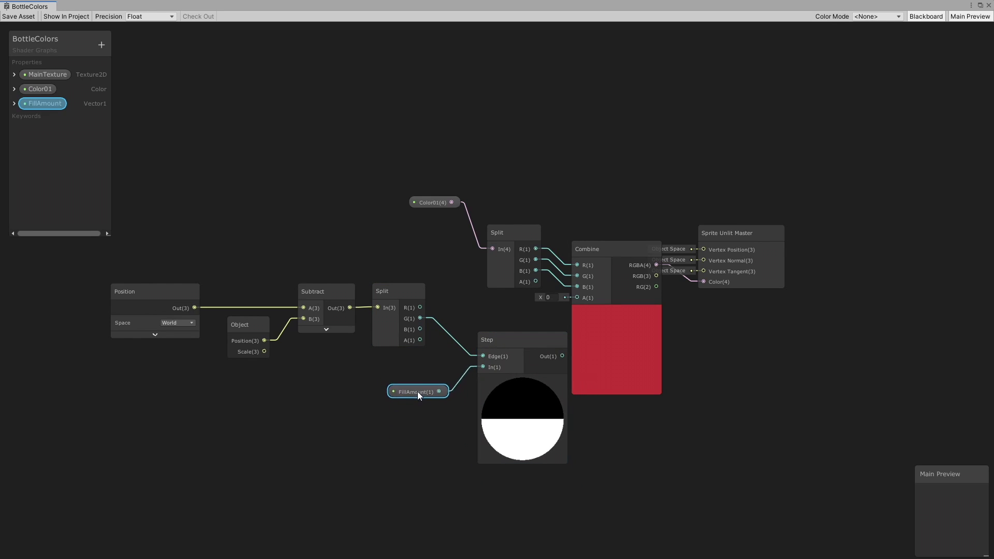
left_click_drag(562, 355, 576, 297)
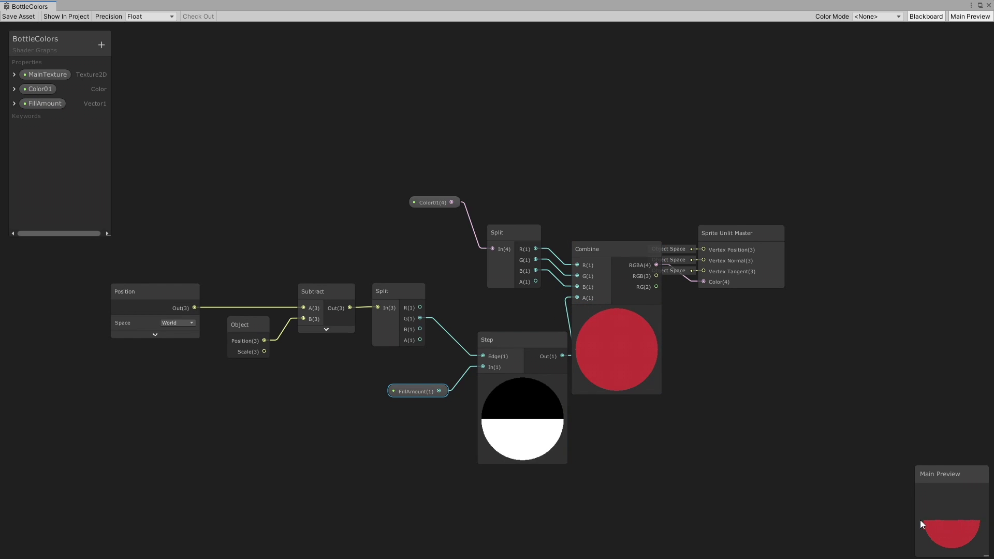
- Save the shader asset, uncover the scene view and vary BottleColorsMaterial's FillAmount to test the fill level
left_click(18, 16)
left_click_drag(914, 10, 557, 453)
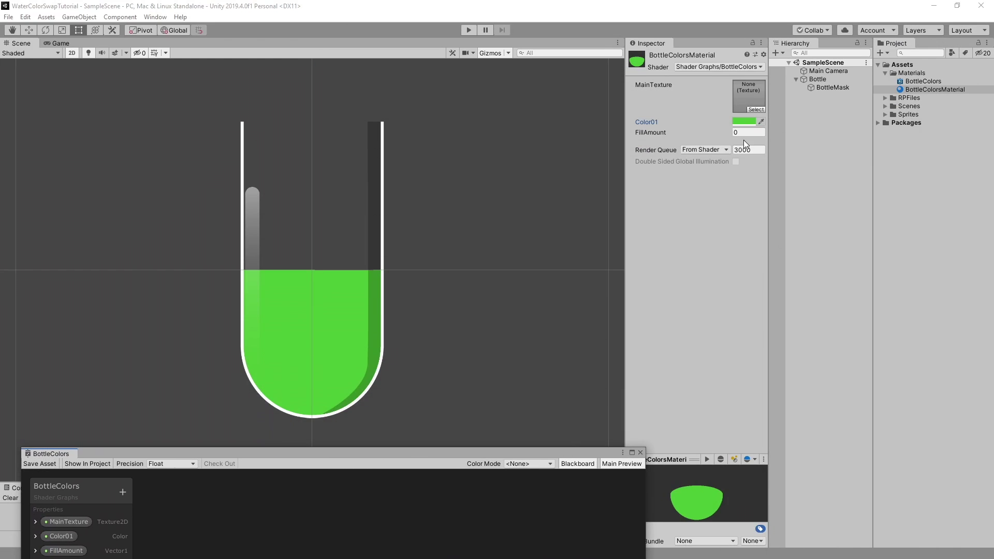
left_click_drag(722, 135, 731, 138)
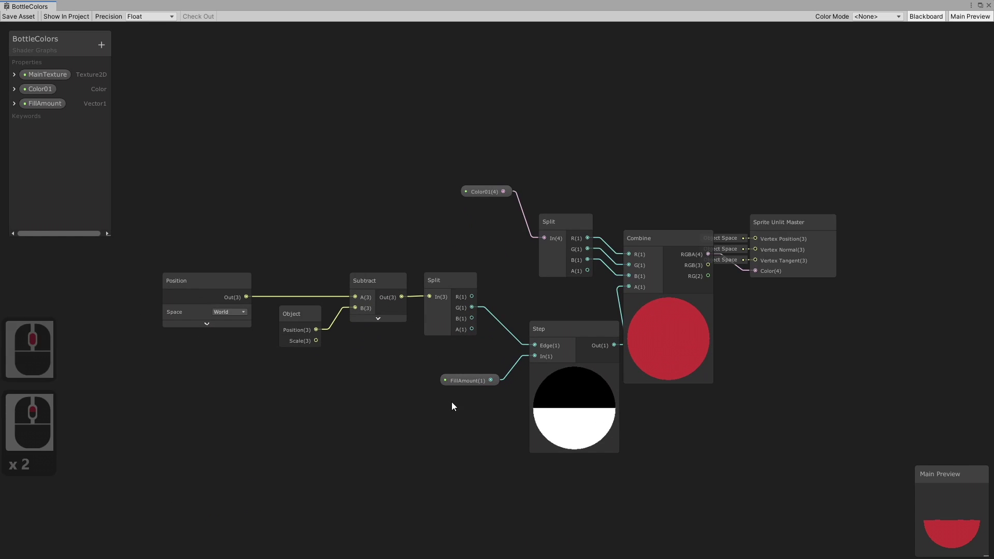
- Move the whole fill node group, from Position to Step, down and away from the Color01 nodes
left_click_drag(213, 281, 213, 279)
left_click_drag(442, 287, 284, 429)
left_click(142, 138)
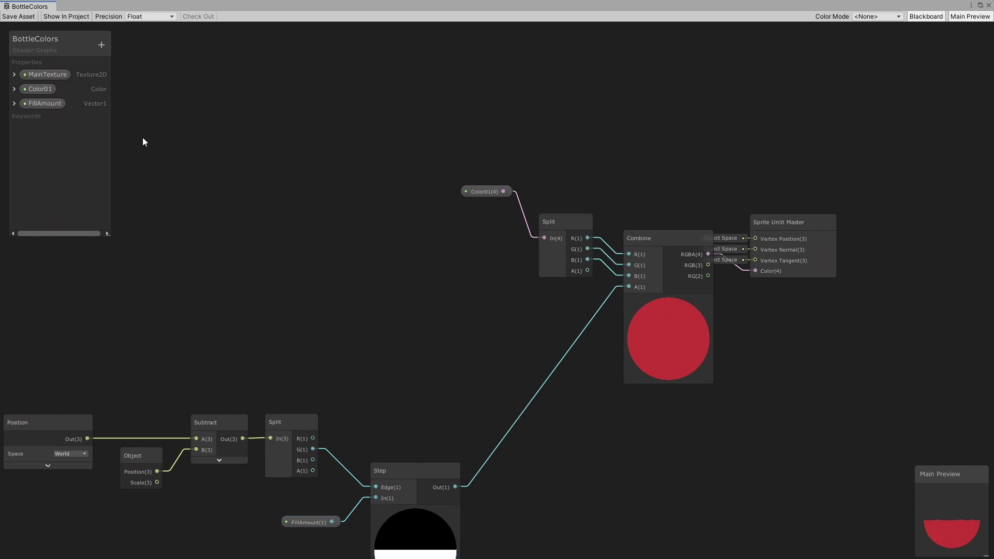
- Add a Color property named Color02 to the BottleColors graph
left_click(101, 45)
left_click(145, 97)
type("Color02")
key("Return")
- Set Color02's default to blue, hexadecimal 397BCC with alpha 255, and place the property above Color01
left_click(55, 154)
left_click(888, 363)
left_click(942, 320)
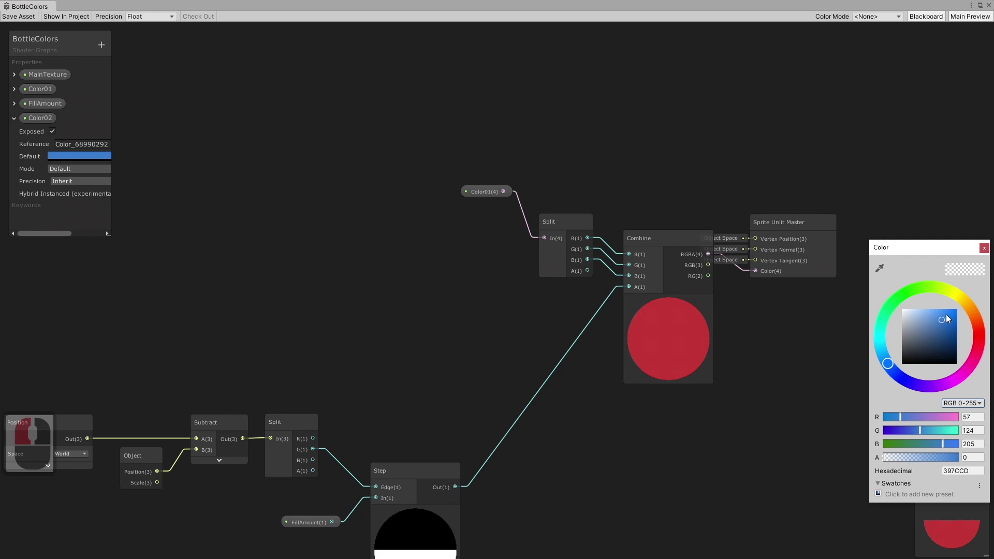
left_click(984, 248)
left_click(65, 156)
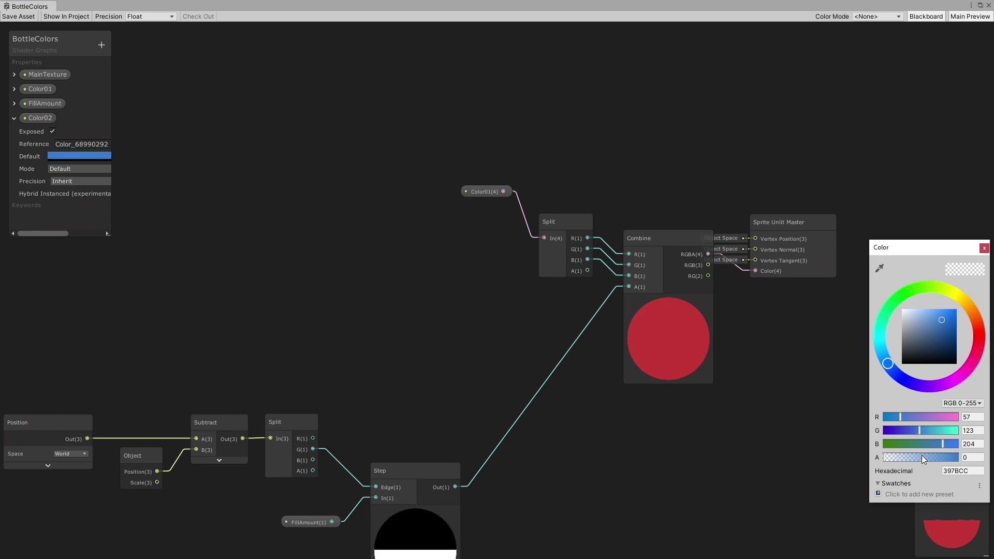
left_click(985, 248)
left_click_drag(37, 117, 44, 91)
left_click(13, 88)
- Add a Color property named Color03 to the BottleColors graph
left_click(101, 45)
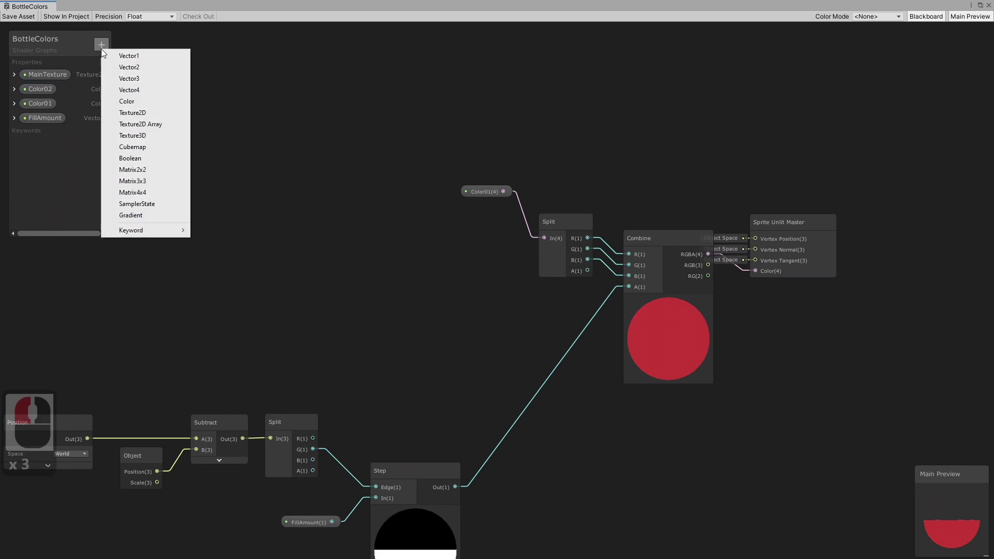
left_click(132, 102)
type("Color03")
key("Return")
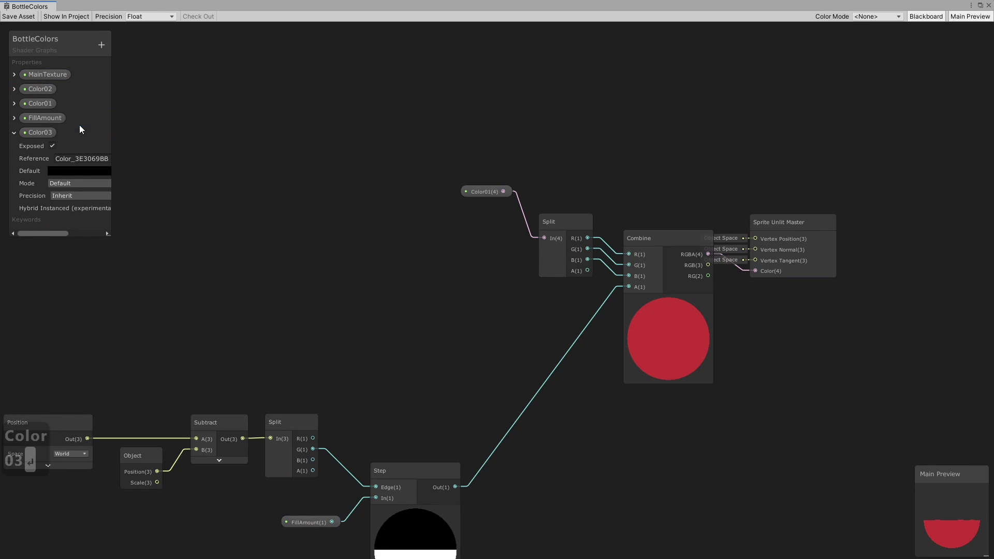
- Set Color03's default to yellow, hexadecimal C1BE31, with full alpha, and place the property above Color02
left_click(77, 171)
left_click(955, 294)
left_click_drag(946, 325, 943, 322)
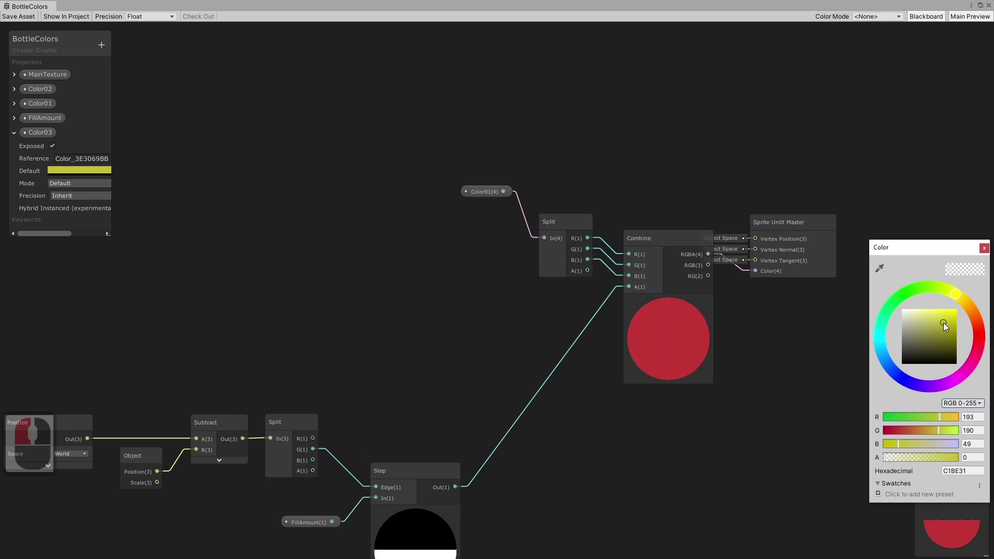
left_click_drag(912, 455, 964, 456)
left_click(984, 248)
left_click(984, 249)
left_click_drag(37, 129, 49, 89)
left_click(15, 89)
left_click(29, 121)
- Add a Color property named Color04 to the BottleColors graph
left_click(102, 45)
left_click(137, 101)
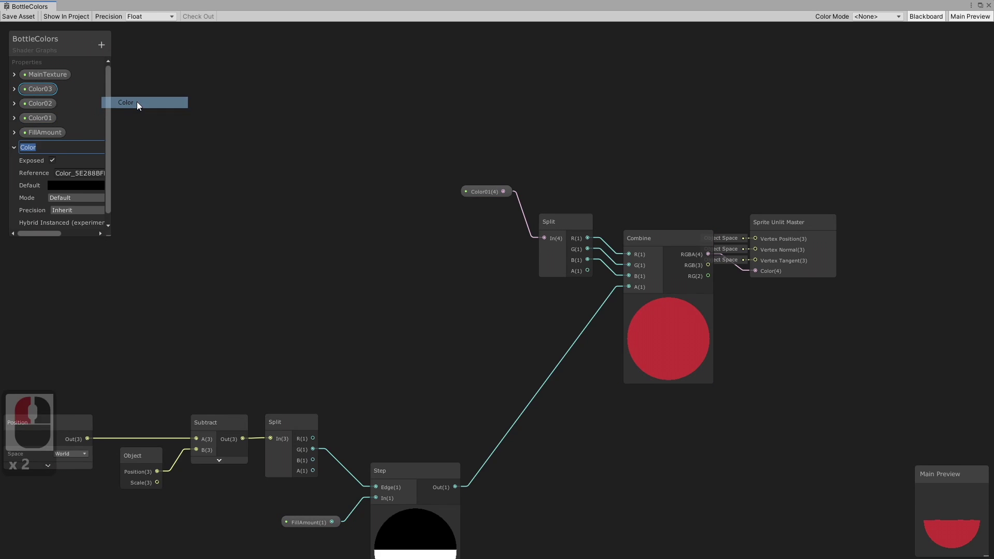
type("Color04")
key("Return")
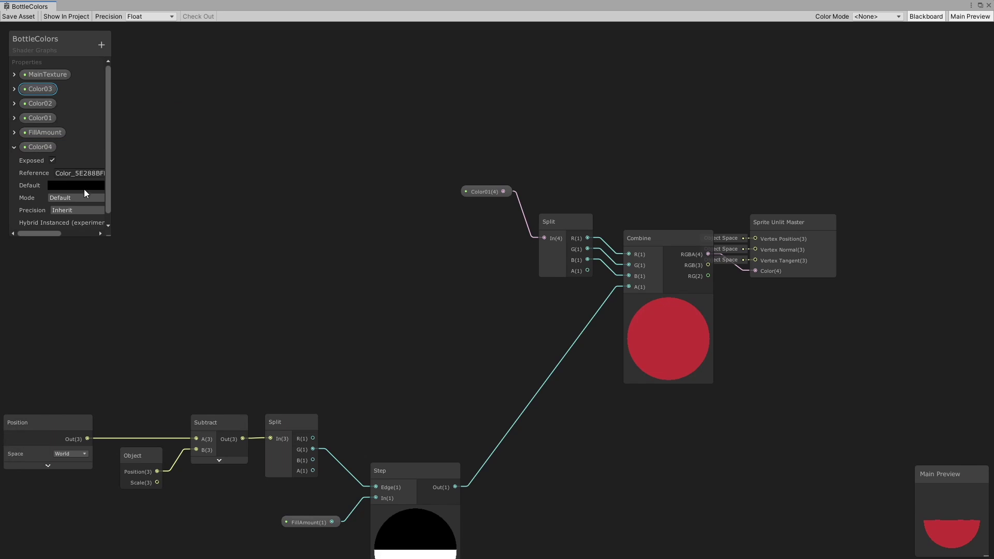
- Set Color04's default to magenta with full alpha and place the property above Color03
left_click(76, 185)
left_click(956, 379)
left_click(938, 321)
left_click_drag(939, 321, 942, 320)
left_click(984, 248)
left_click(85, 185)
left_click_drag(939, 457, 959, 457)
left_click(984, 248)
left_click_drag(43, 147, 43, 81)
left_click(14, 89)
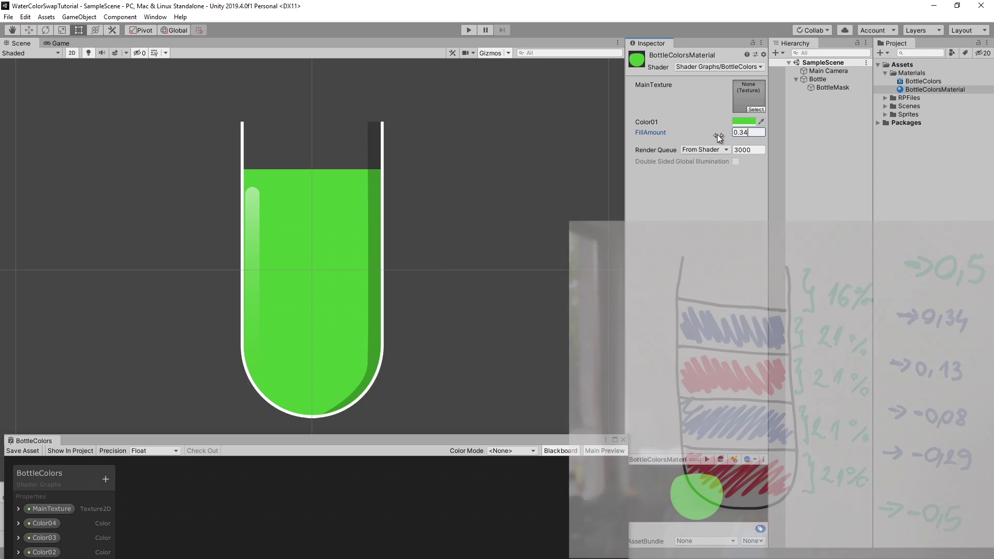
- Lower BottleColorsMaterial's FillAmount by 0.21 three times in succession to test the color layer levels
type("-0.21")
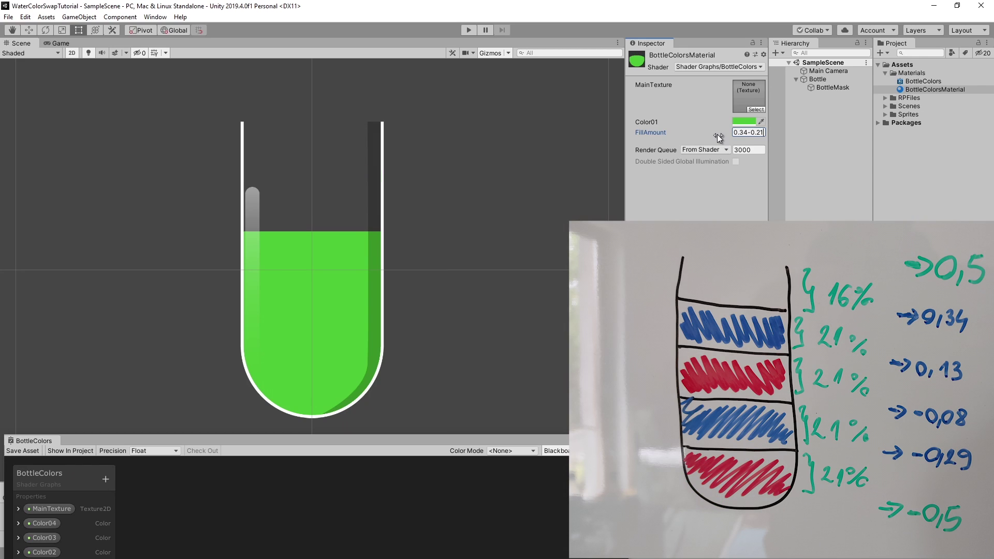
key("Return")
type("-0.21")
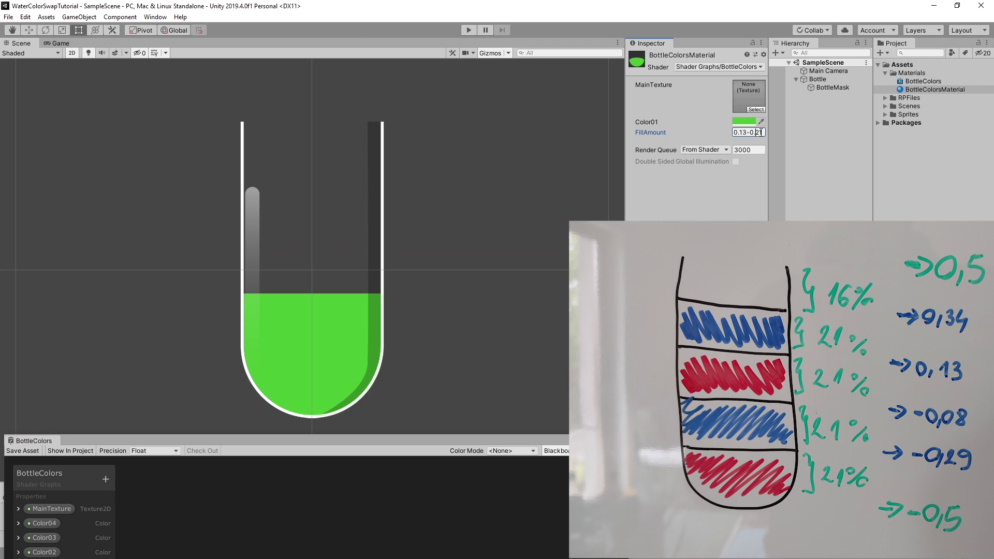
left_click(760, 132)
left_click(759, 132)
type("-0.21")
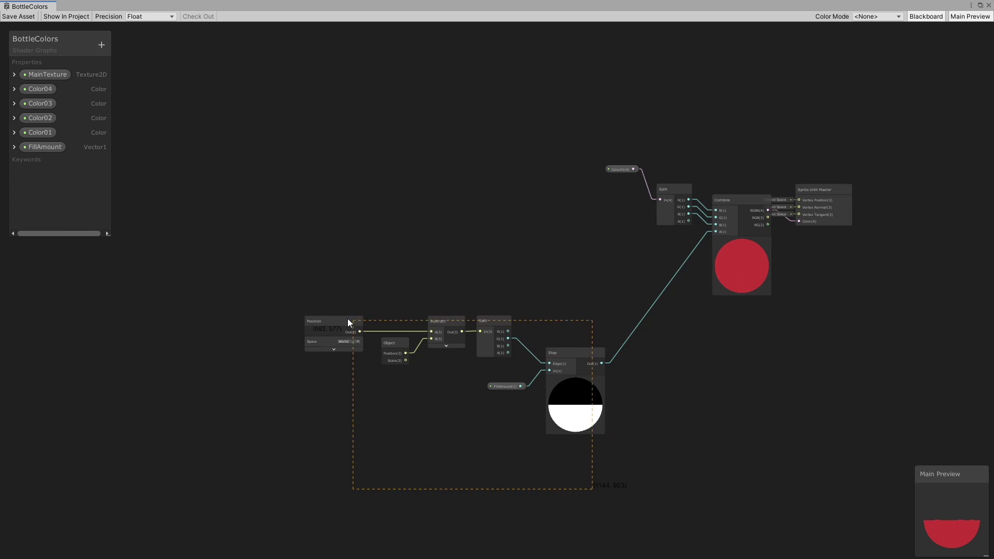
- Rearrange the fill nodes, leaving a wide gap between the position Split node and the FillAmount and Step nodes
left_click_drag(501, 321, 223, 348)
left_click_drag(346, 459, 239, 388)
left_click_drag(266, 390, 603, 312)
scroll(195, 355, "up", 4)
- Add a second Step node with its Edge fed by the position Split's G output, and set its In value to -0.5+0.21
left_click(189, 421)
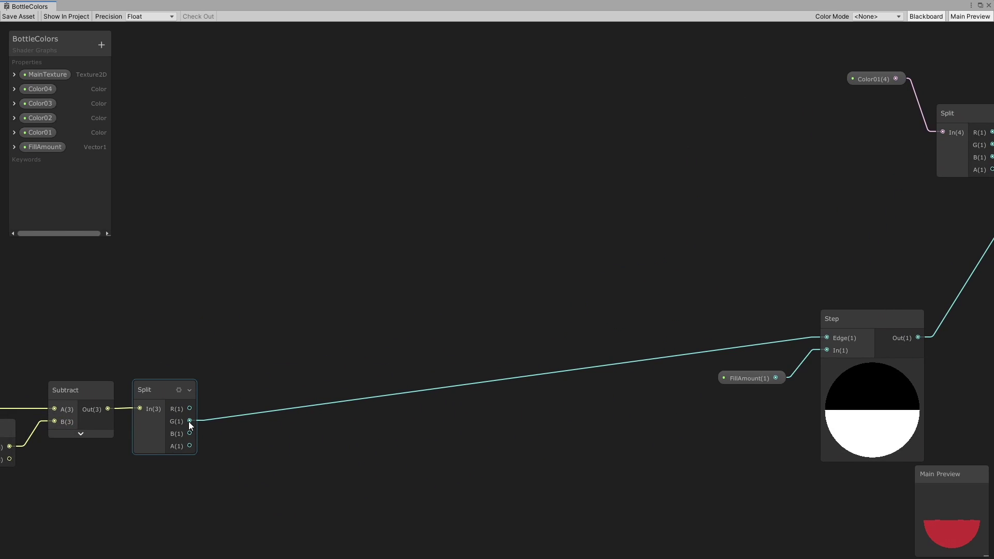
left_click_drag(193, 437, 373, 160)
type("step")
key("Return")
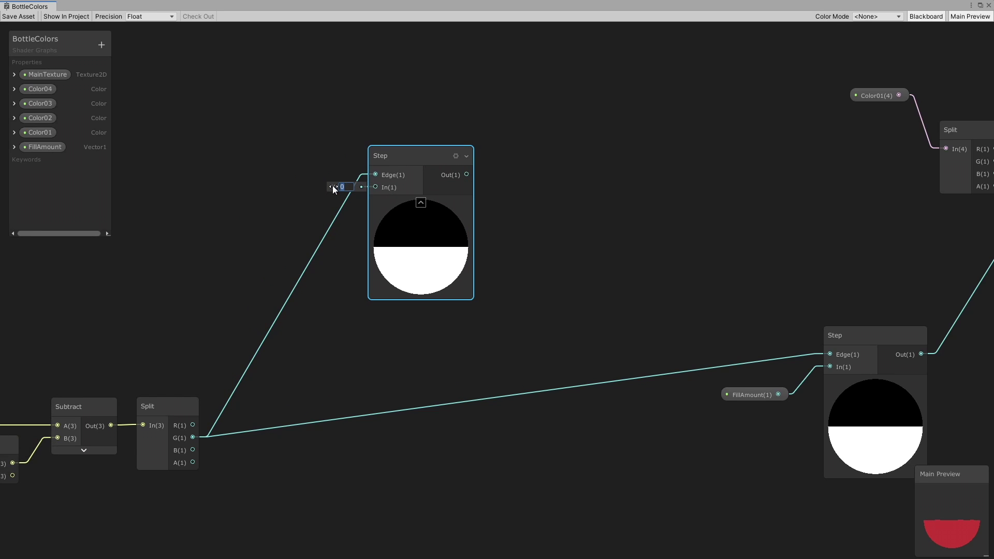
type("5")
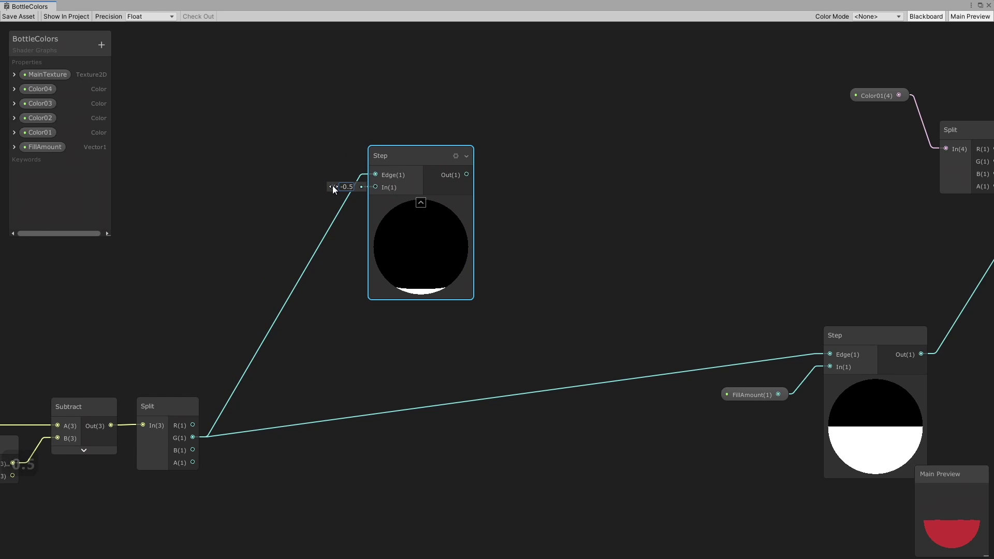
type("+0.21")
left_click(491, 208)
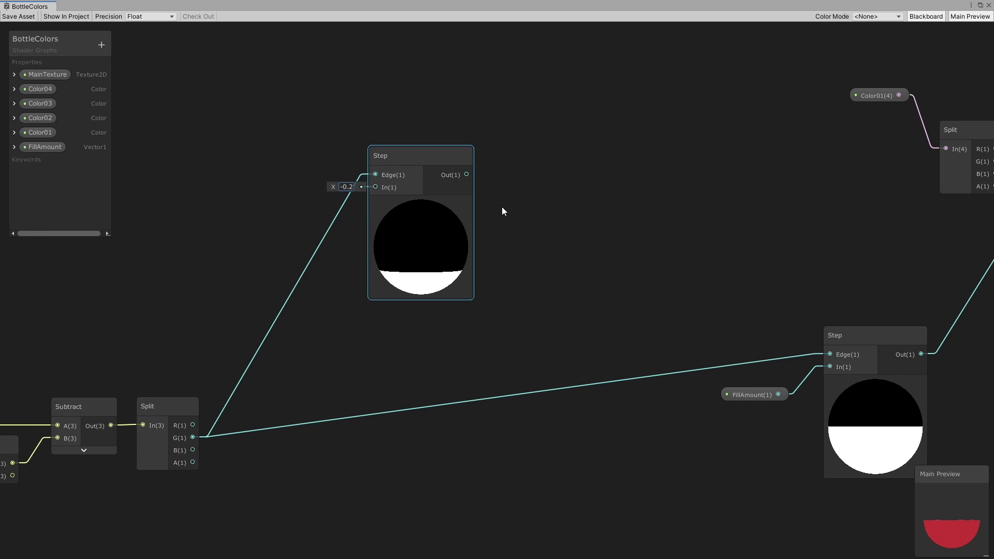
- Place Color01 and Color02 property nodes in the graph beside the new Step node
middle_click_drag(523, 184, 409, 221)
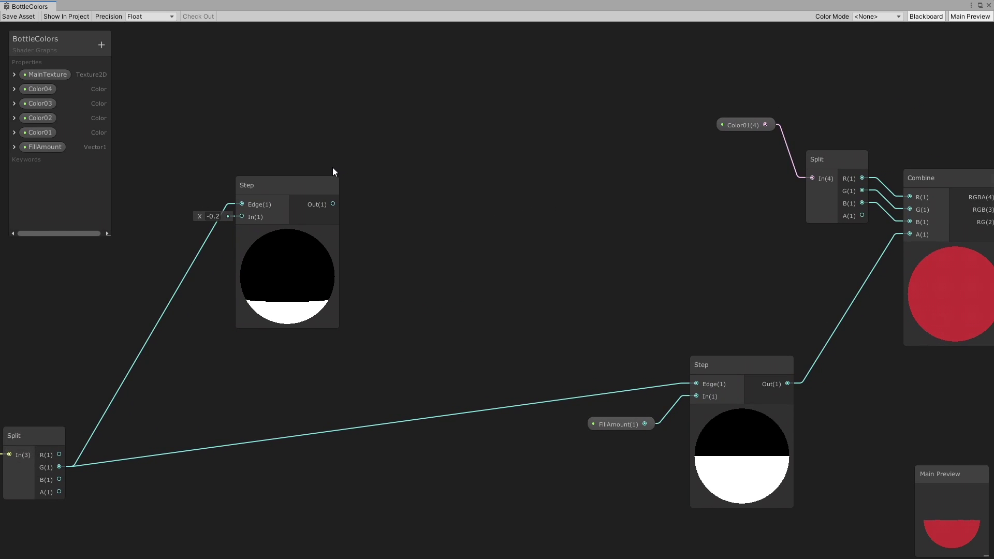
left_click_drag(49, 132, 366, 158)
left_click_drag(52, 115, 375, 132)
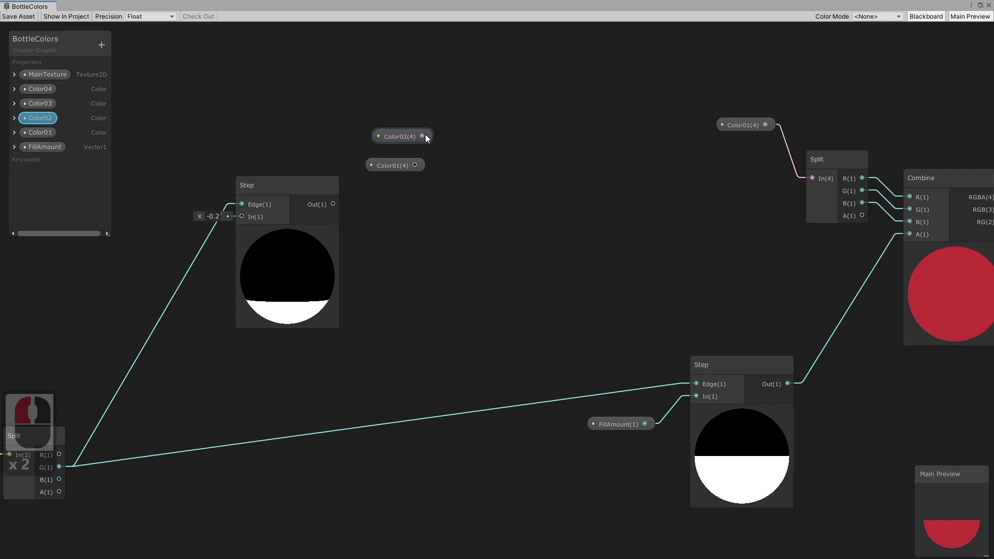
- Add a Lerp node with Color02 feeding A, Color01 feeding B and the new Step's output feeding T
key("space")
type("lerp")
key("Return")
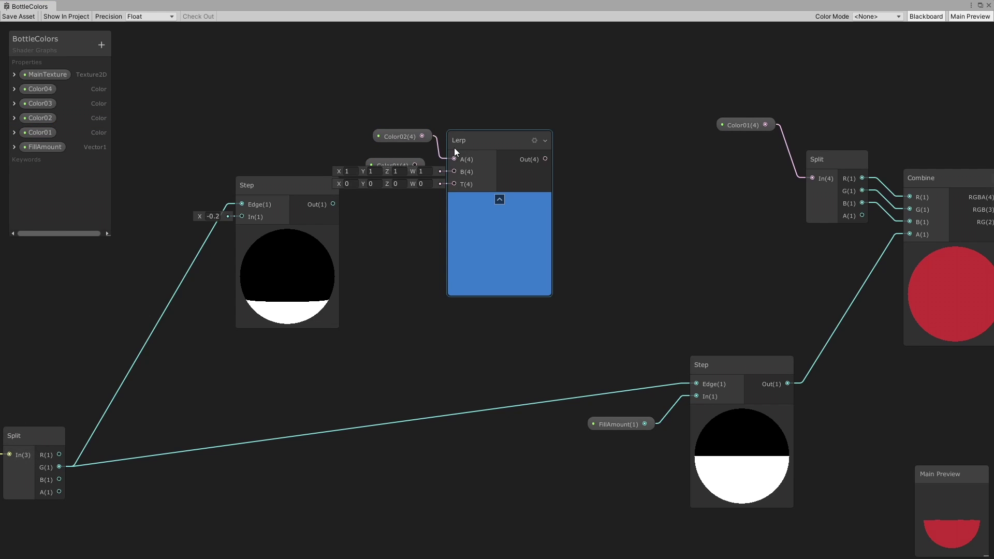
left_click_drag(455, 147, 532, 161)
left_click_drag(415, 164, 333, 204)
left_click_drag(535, 158, 502, 127)
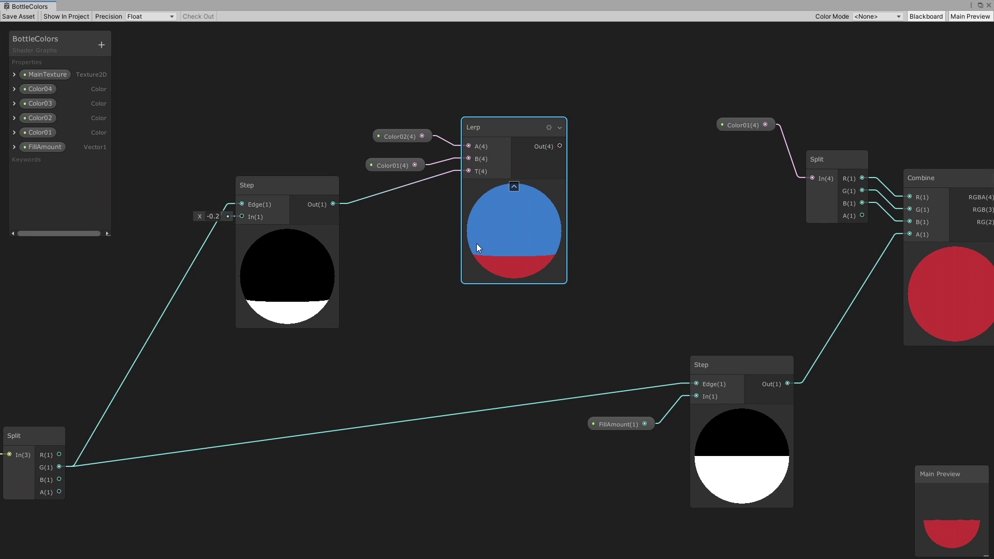
- Add a second Lerp node with Color03 feeding A and the first Lerp's output feeding B
scroll(394, 203, "down", 4)
middle_click_drag(452, 267, 477, 306)
left_click_drag(501, 316, 332, 170)
left_click_drag(483, 198, 304, 149)
scroll(311, 123, "up", 2)
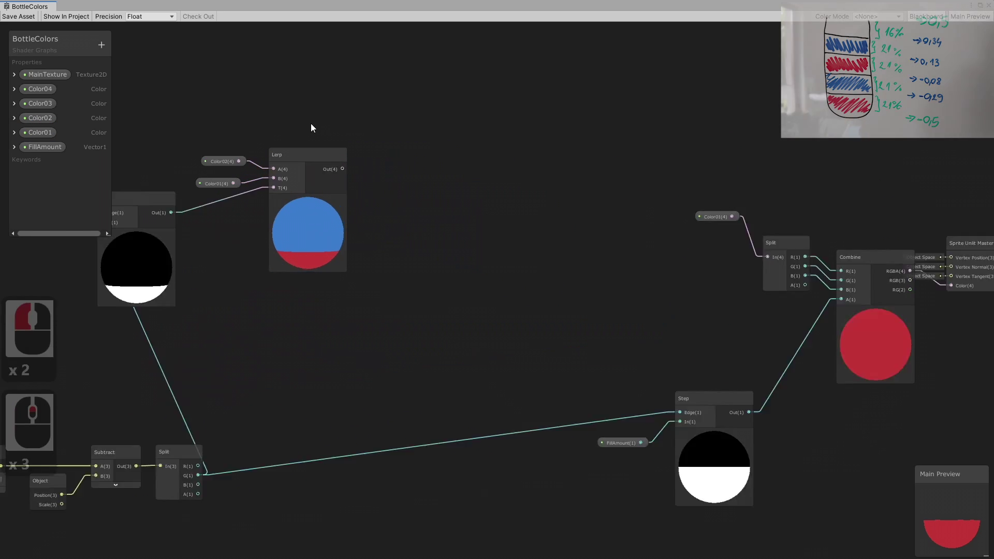
scroll(311, 127, "up", 1)
left_click_drag(348, 176, 579, 175)
type("ler")
key("Return")
left_click(124, 182)
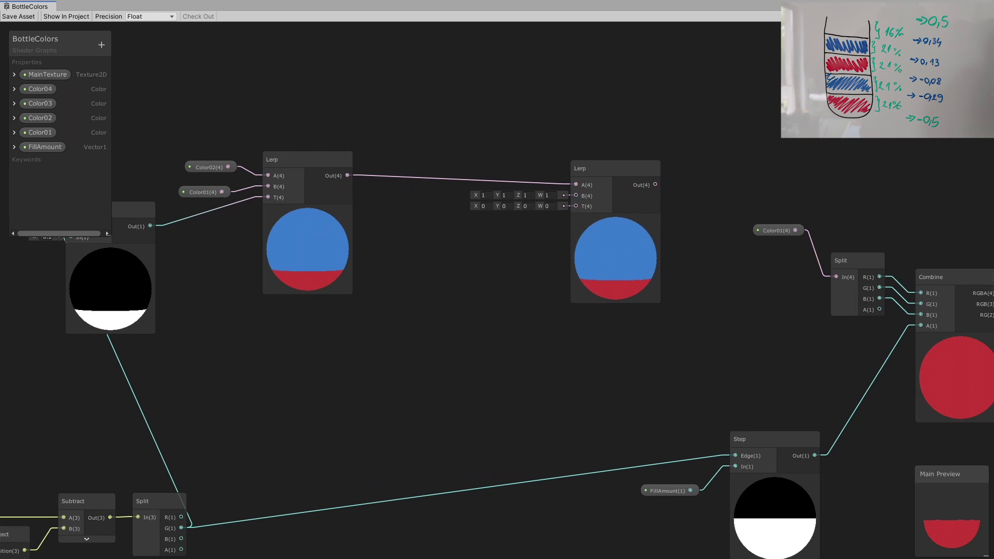
left_click_drag(65, 102, 576, 185)
left_click_drag(346, 175, 576, 196)
- Drive the second Lerp's T with a duplicated Step node, its Edge fed by the position Split's G and its In value raised by 0.21
middle_click_drag(284, 355, 483, 316)
scroll(483, 316, "down", 1)
left_click_drag(389, 311, 353, 264)
key("ctrl+c")
key("ctrl+v")
left_click_drag(337, 202, 564, 290)
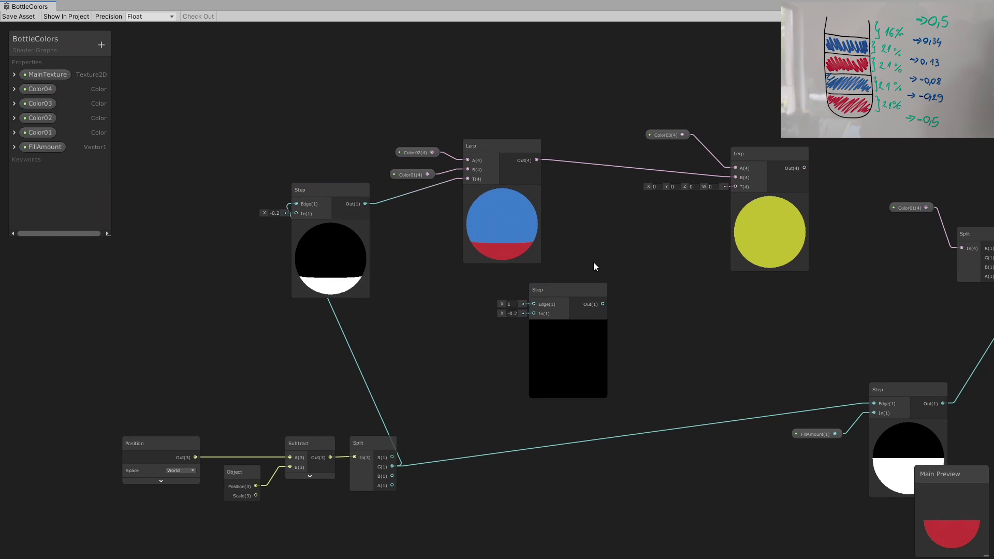
left_click_drag(392, 467, 534, 304)
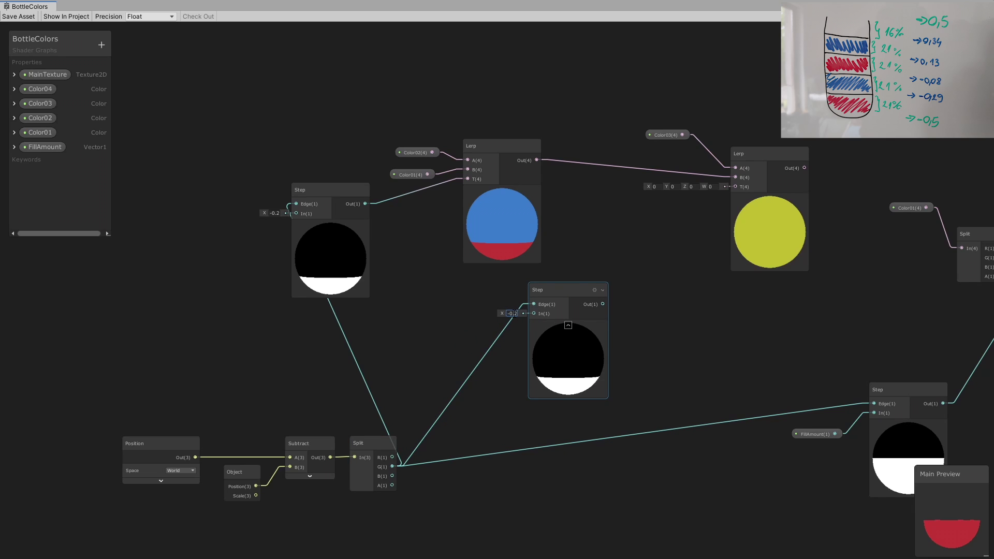
type("21")
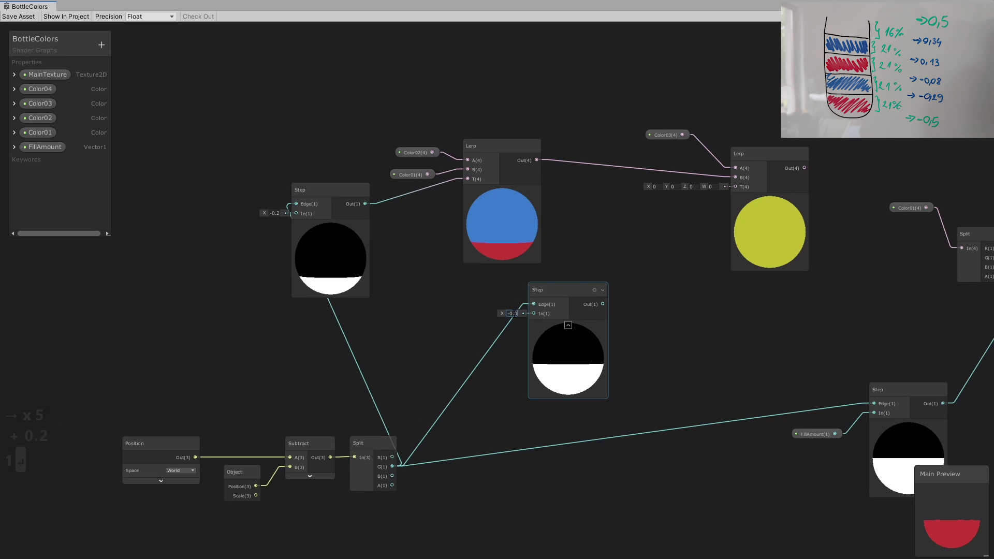
left_click_drag(603, 304, 735, 186)
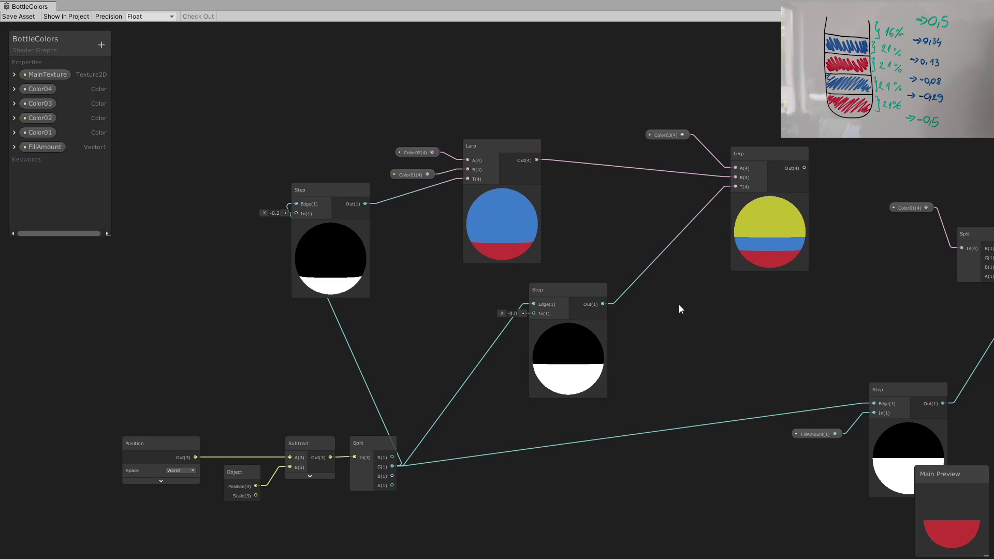
- Add a third Lerp node with Color04 feeding A and the second Lerp's output feeding B
middle_click_drag(679, 304, 474, 356)
left_click_drag(620, 149, 655, 158)
type("lerp")
key("Return")
left_click_drag(622, 190, 656, 177)
- Drive the third Lerp's T with another duplicated Step node, its Edge fed by the position Split's G and its In value raised by 0.21
middle_click_drag(464, 397, 542, 340)
left_click(444, 294)
key("ctrl+c")
key("ctrl+v")
left_click_drag(446, 299, 551, 326)
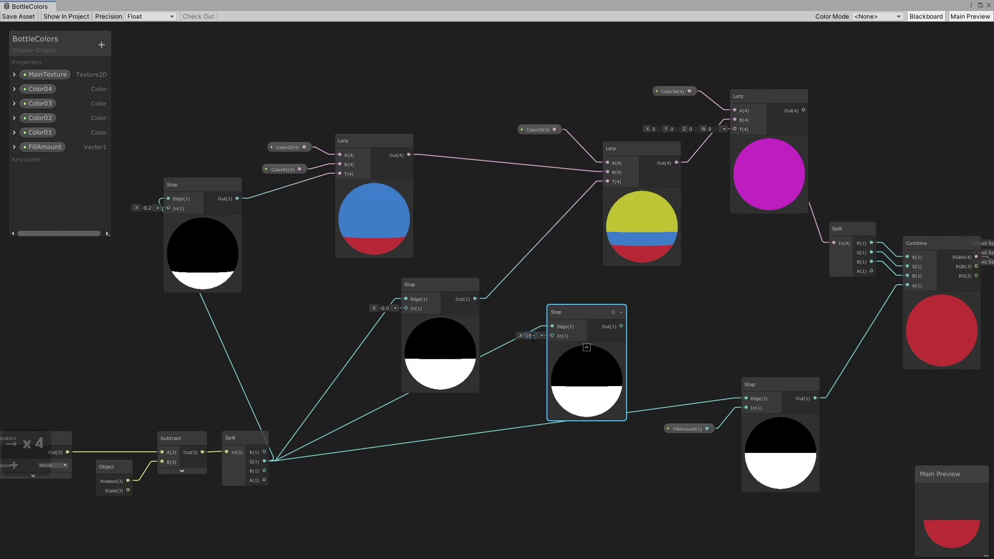
left_click_drag(622, 326, 733, 129)
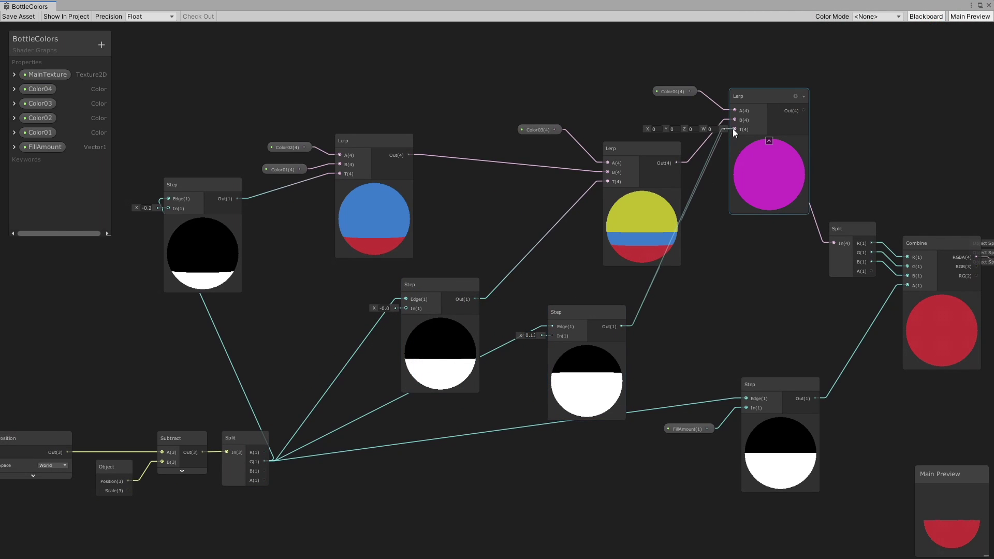
- Replace the Color01 node feeding the color Split with the third Lerp's output
middle_click_drag(789, 179, 642, 226)
left_click_drag(620, 144, 621, 116)
left_click(629, 249)
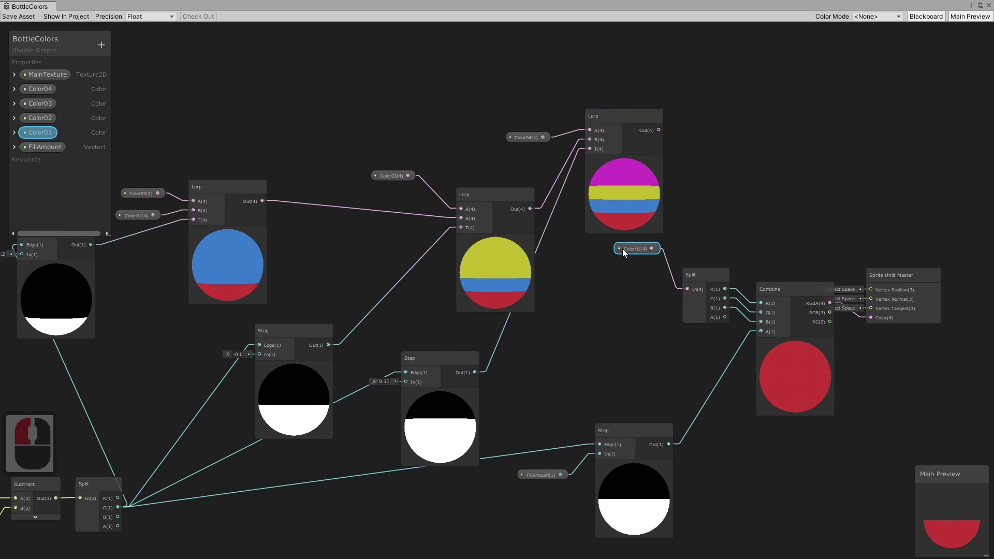
key("Delete")
left_click_drag(688, 291, 688, 289)
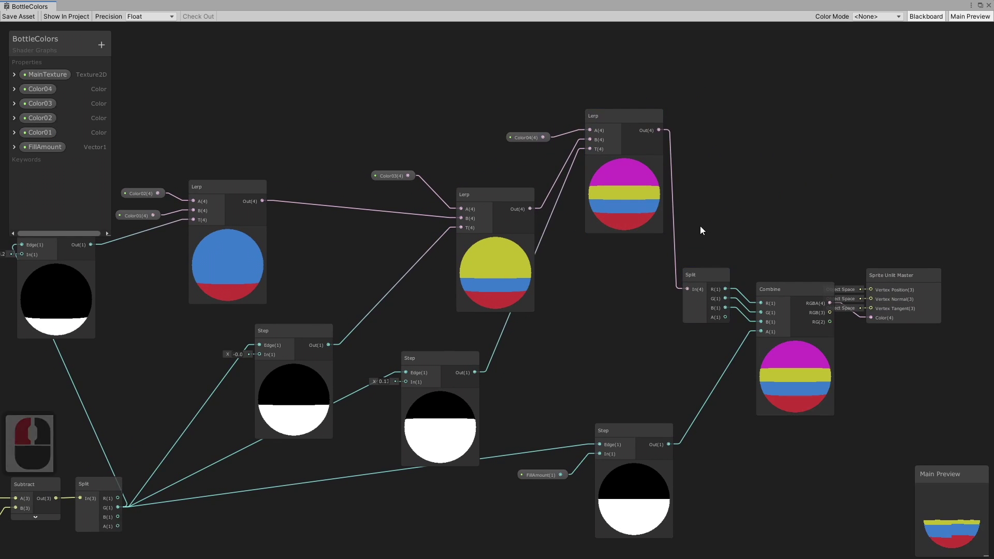
- Save the shader graph and set BottleColorsMaterial's FillAmount to 0.34 to test all four color layers
left_click(15, 17)
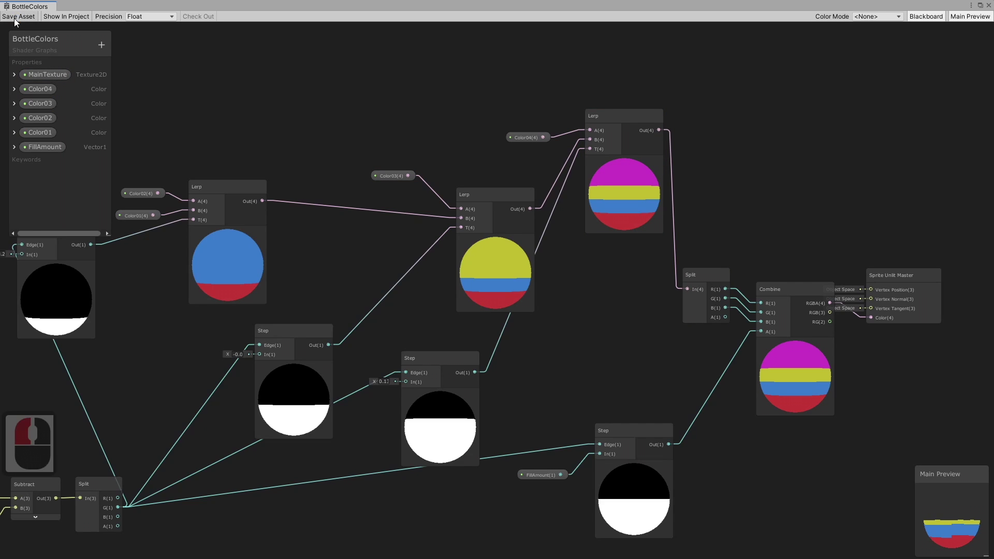
left_click(980, 6)
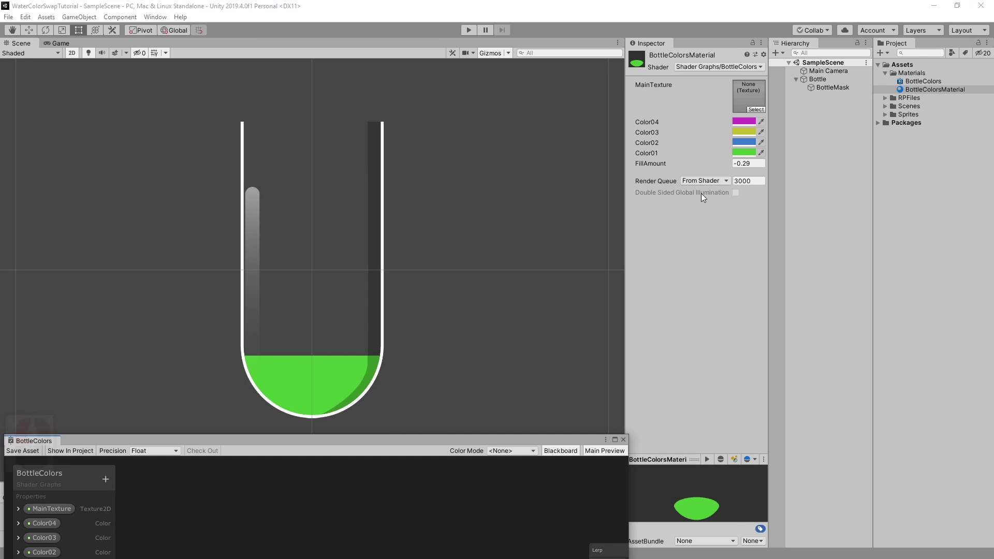
left_click_drag(723, 165, 725, 169)
left_click(750, 163)
type("0.34")
key("Return")
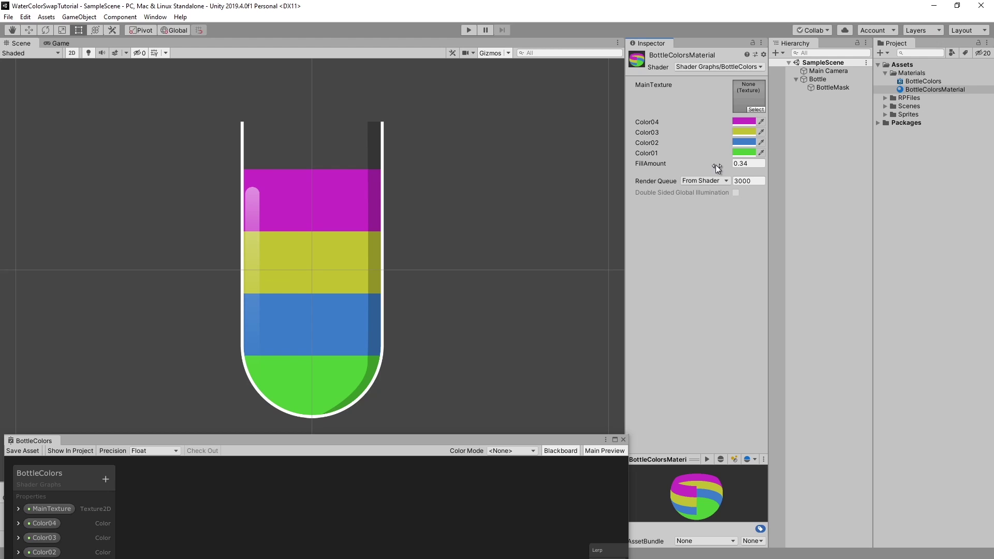
mouse_move(720, 165)
left_mouse_down()
mouse_move(709, 163)
mouse_move(722, 164)
left_mouse_up()
- Switch the FillAmount property to Slider mode with a minimum of -0.5 and a maximum of 0.34, and save the graph
left_click(615, 441)
double_click(45, 137)
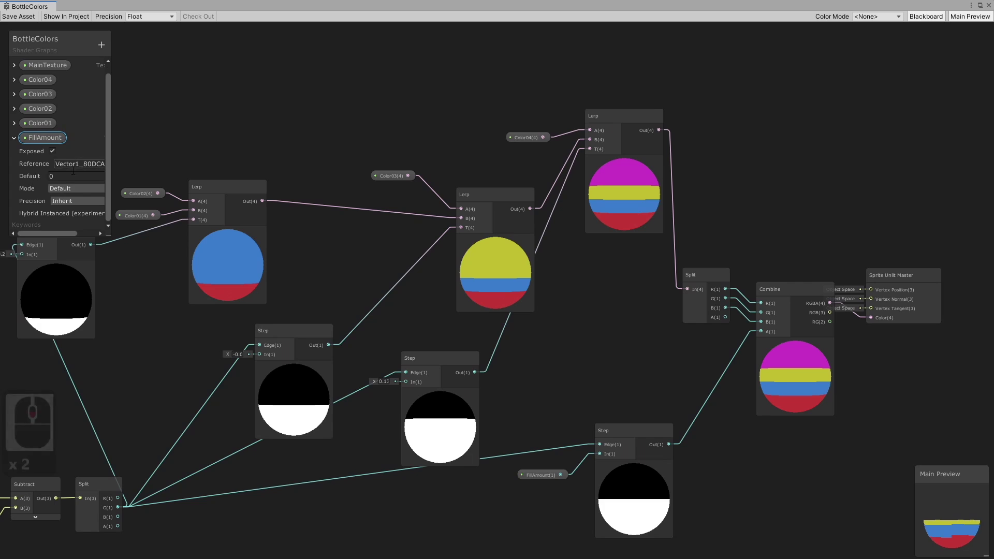
left_click(76, 188)
left_click(75, 211)
left_click(65, 164)
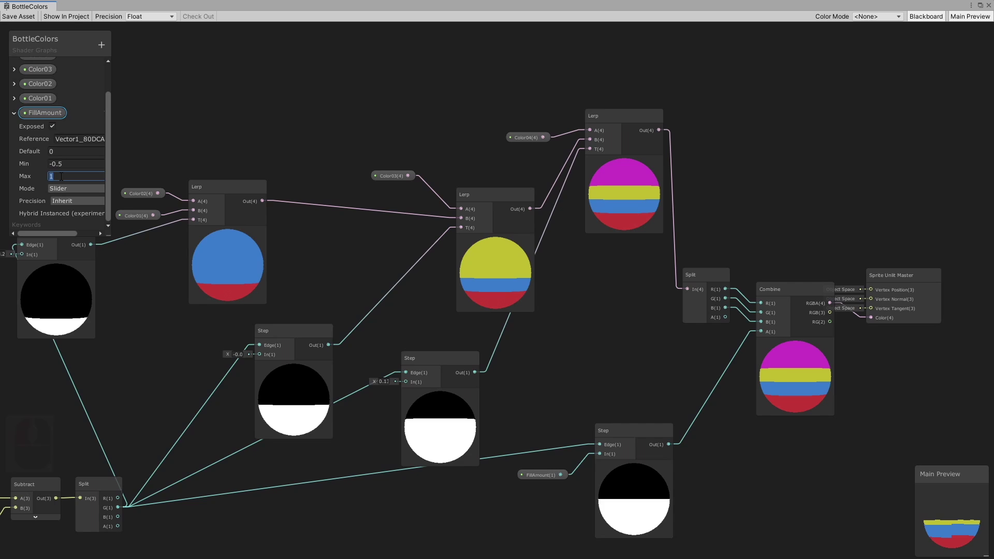
left_click(121, 154)
left_click(16, 17)
- Try the material's FillAmount slider and test how the color layers behave when the Bottle is rotated, resetting its rotation
left_click(979, 5)
mouse_move(729, 165)
left_mouse_down()
mouse_move(692, 169)
mouse_move(731, 166)
left_mouse_up()
left_click(829, 78)
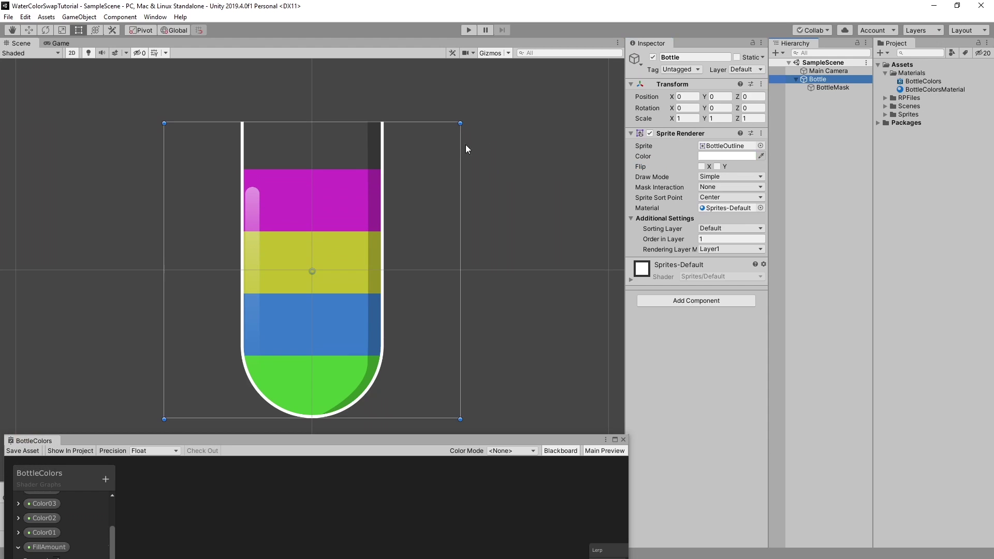
left_click_drag(465, 123, 482, 150)
left_click(761, 83)
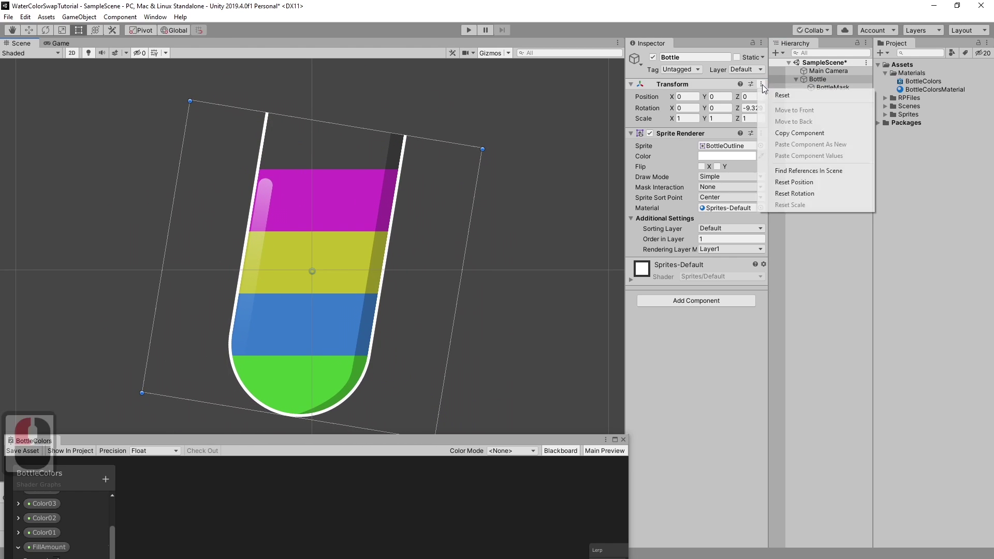
left_click(825, 79)
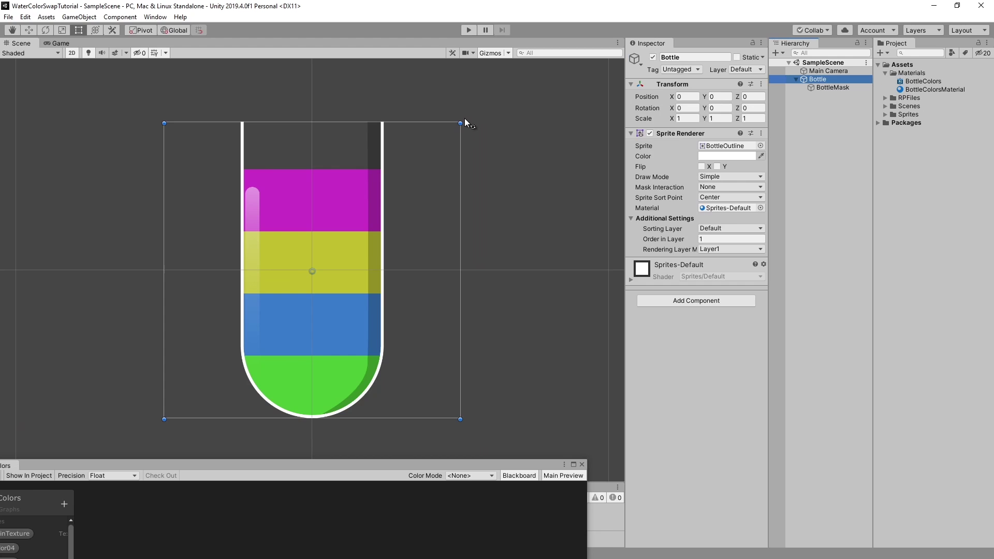
left_click_drag(465, 118, 417, 247)
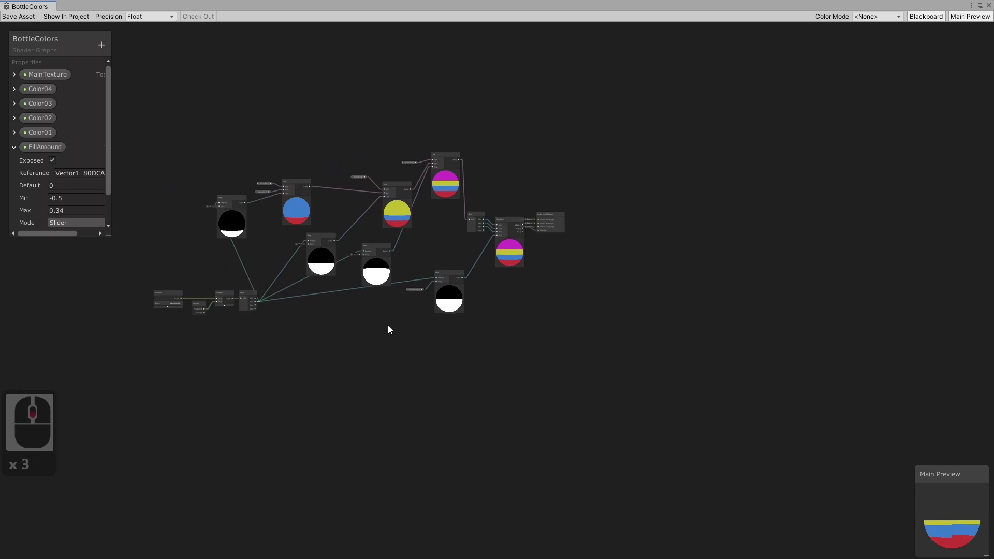
- Collapse the previews of the first Step and Lerp nodes and rearrange them with their color nodes
scroll(117, 233, "up", 4)
middle_click_drag(371, 294, 436, 311)
left_click_drag(436, 316, 236, 396)
left_click_drag(402, 350, 197, 266)
scroll(375, 148, "up", 4)
left_click(388, 256)
left_click_drag(376, 239, 336, 209)
left_click(585, 216)
left_click_drag(483, 173, 484, 182)
left_click_drag(486, 198, 492, 195)
left_click_drag(599, 219, 492, 157)
left_click_drag(569, 163, 488, 163)
left_click(660, 371)
left_click_drag(644, 329, 403, 308)
middle_click_drag(720, 295, 634, 293)
left_click_drag(673, 150, 781, 217)
left_click_drag(787, 173, 551, 226)
left_click_drag(476, 211, 462, 238)
left_click(472, 186)
key("ctrl+z")
key("ctrl+z")
- Line up the Color03 and Color04 Lerp nodes in a row with collapsed previews, and reposition the color Split
left_click_drag(797, 174, 572, 156)
left_click_drag(324, 312, 304, 311)
middle_click_drag(956, 242, 798, 293)
left_click_drag(798, 293, 689, 147)
left_click_drag(785, 142, 613, 200)
left_click(562, 191)
left_click_drag(497, 213, 523, 205)
left_click(424, 254)
left_click(625, 240)
left_click_drag(655, 243, 595, 199)
middle_click_drag(882, 360, 754, 349)
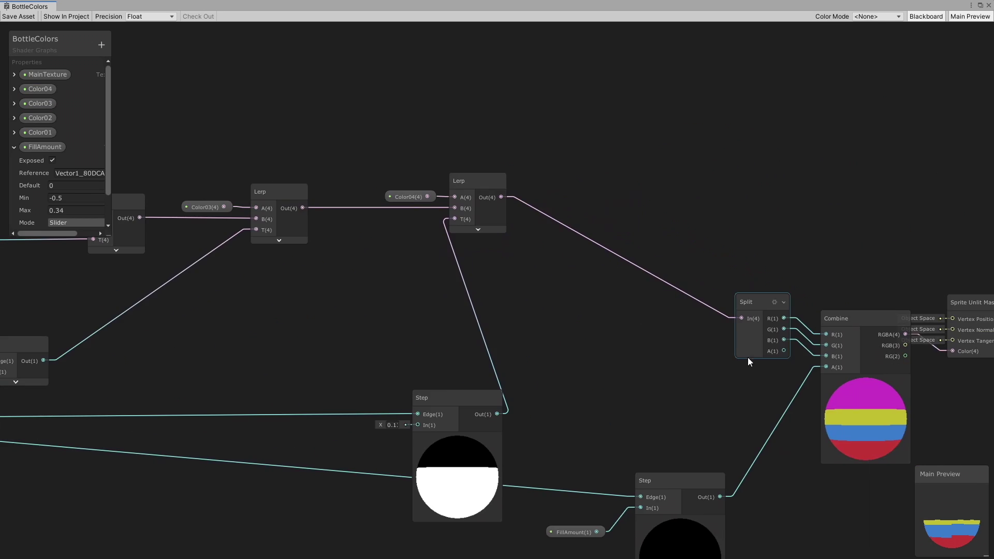
- Collapse the previews of the remaining Step nodes and space them out below the row of Lerp nodes
middle_click_drag(459, 444, 639, 353)
scroll(639, 352, "up", 1)
left_click(637, 349)
left_click_drag(619, 311, 468, 308)
scroll(620, 321, "down", 6)
left_click(723, 375)
scroll(724, 374, "up", 4)
left_click(748, 372)
left_click_drag(642, 409, 722, 343)
left_click_drag(722, 341, 547, 472)
left_click(291, 353)
middle_click_drag(290, 353, 524, 336)
scroll(281, 122, "down", 4)
middle_click_drag(217, 268, 388, 386)
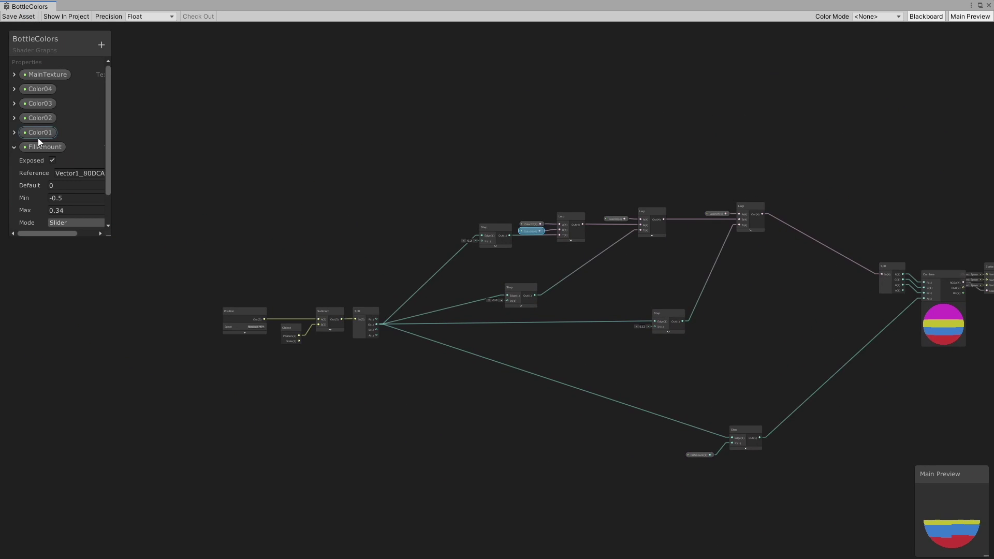
- Add a Vector1 property named ScaleAndRotationMultiplier with a default of 1
left_click(14, 147)
left_click(101, 45)
left_click(108, 52)
type("ScaleAndRotat")
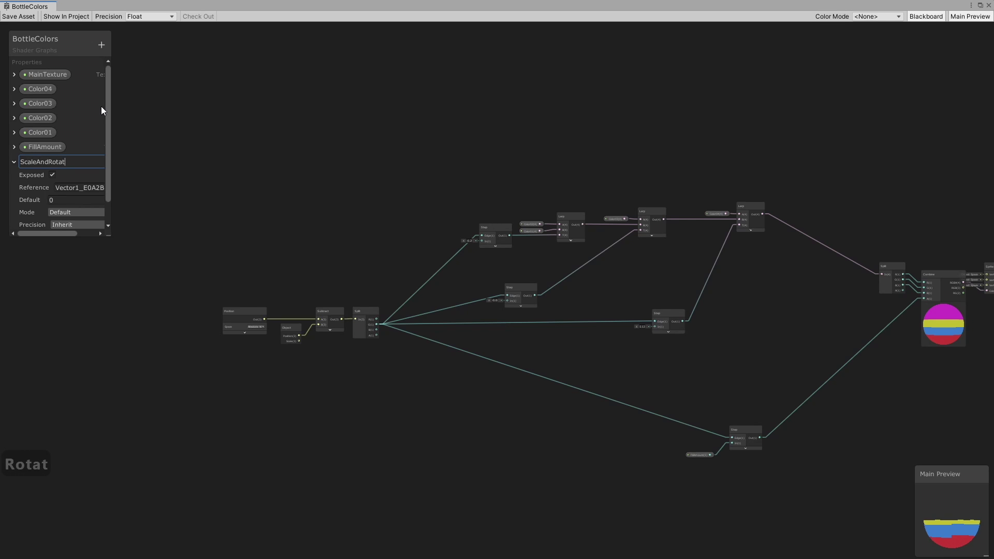
type("ionMultiplier")
key("Return")
left_click(50, 200)
left_click(324, 216)
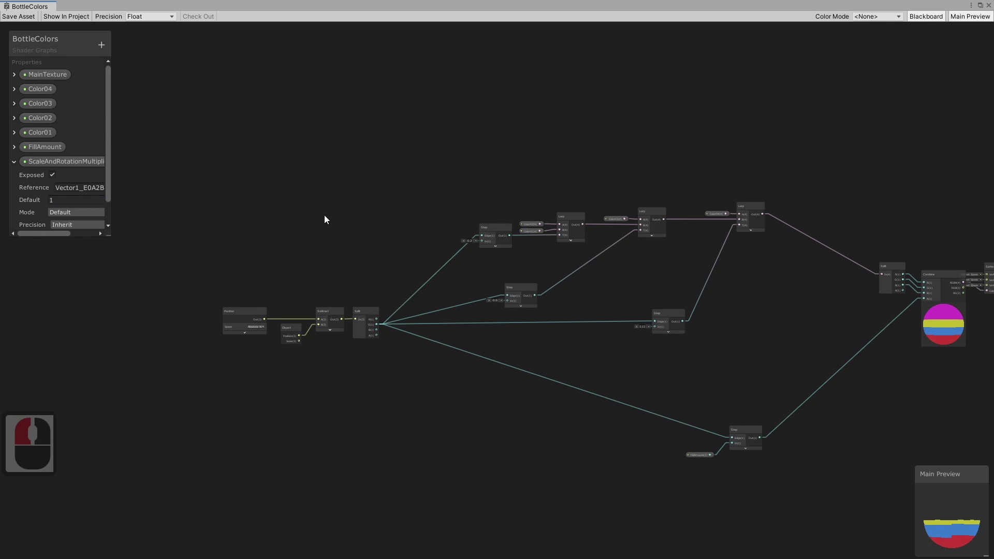
- Place the ScaleAndRotationMultiplier node in the graph and feed it into A of a new Multiply node
scroll(428, 215, "up", 3)
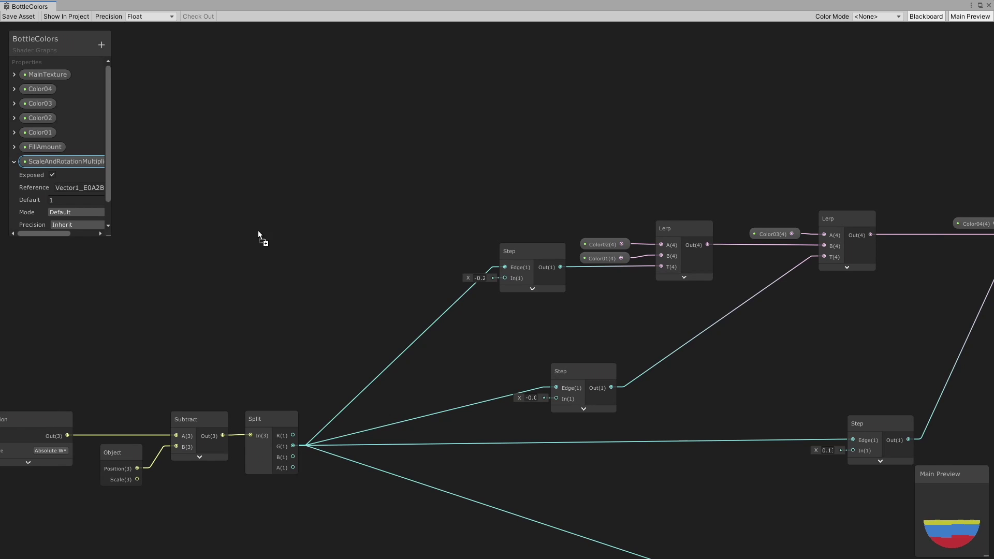
left_click_drag(255, 231, 255, 232)
scroll(452, 269, "up", 3)
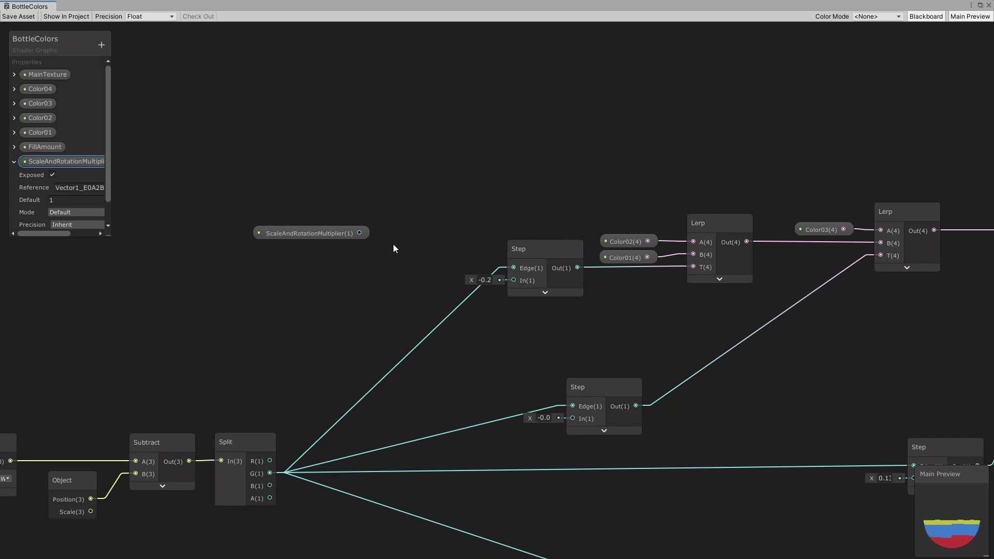
left_click_drag(359, 233, 383, 260)
type("mul")
key("Return")
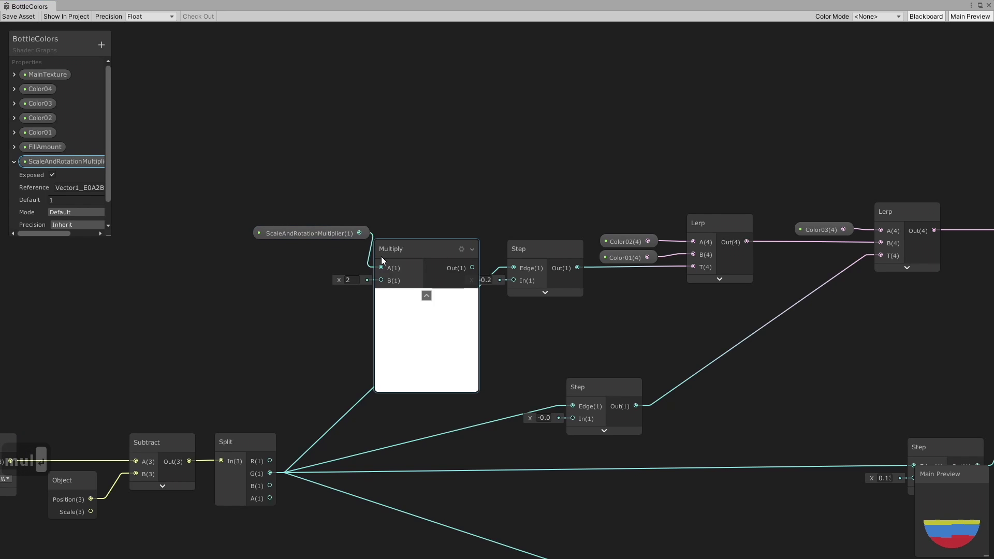
- Copy the first Step's In value into the Multiply's B and connect the Multiply's output to that Step's In
key("ctrl+c")
left_click(350, 280)
key("ctrl+v")
left_click(426, 296)
left_click_drag(325, 237, 297, 267)
left_click_drag(434, 268, 498, 283)
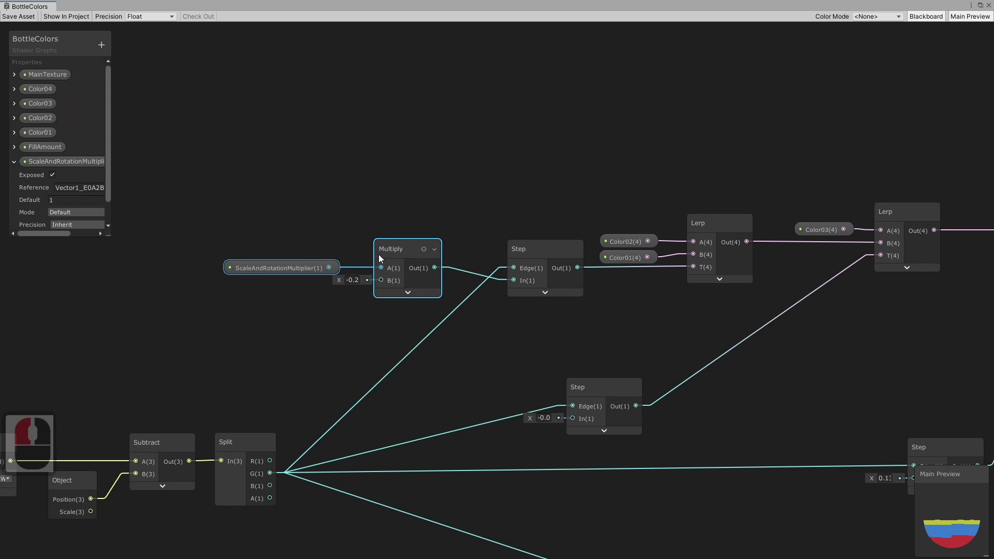
left_click_drag(379, 256, 390, 275)
- Duplicate the multiplier and Multiply pair for the second Step, set B to -0.08 and connect its output to that Step's In
middle_click_drag(572, 357, 551, 257)
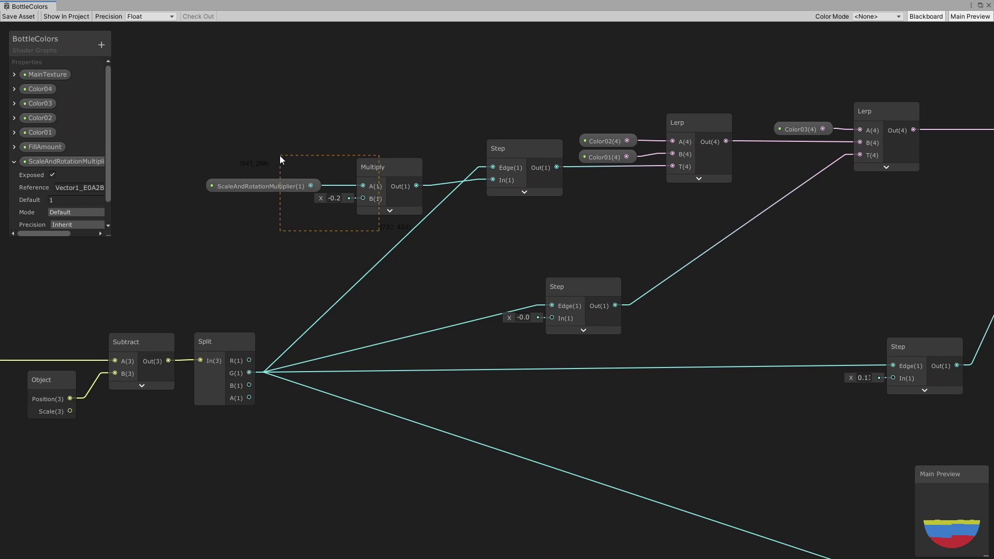
key("ctrl+v")
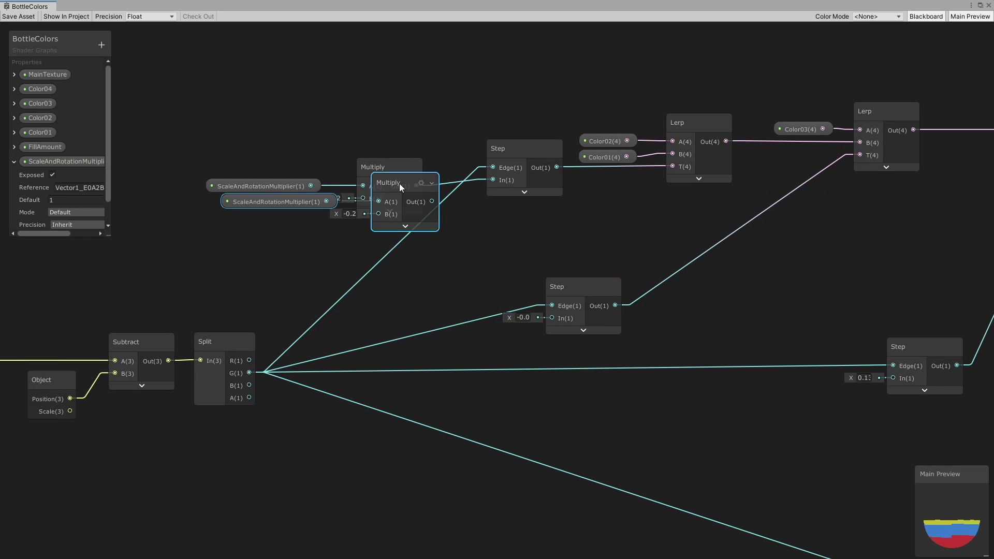
left_click_drag(400, 185, 488, 357)
left_click_drag(540, 324, 539, 324)
double_click(523, 317)
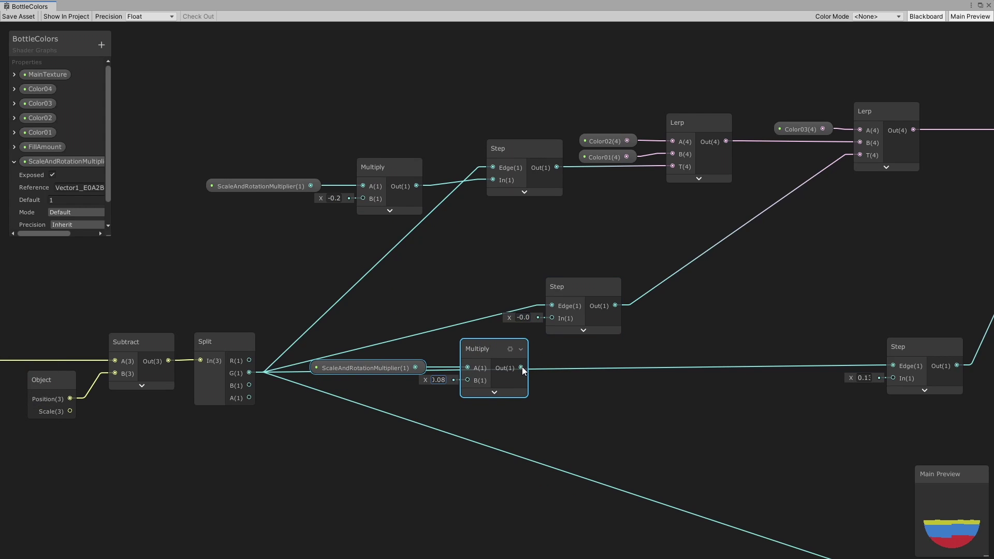
left_click(640, 333)
- Duplicate the multiplier and Multiply pair for the third Step, set B to 0.13 and connect its output to that Step's In
middle_click_drag(641, 333, 443, 305)
left_click_drag(354, 377, 193, 329)
key("ctrl+v")
left_click_drag(322, 335, 694, 350)
left_click(557, 398)
scroll(647, 336, "down", 3)
scroll(458, 269, "up", 3)
- Feed the fill Step's In from a duplicated Multiply of ScaleAndRotationMultiplier and FillAmount, and bring the scene back into view
left_click_drag(521, 308, 383, 237)
middle_click_drag(601, 483, 547, 375)
left_click(547, 375)
key("ctrl+v")
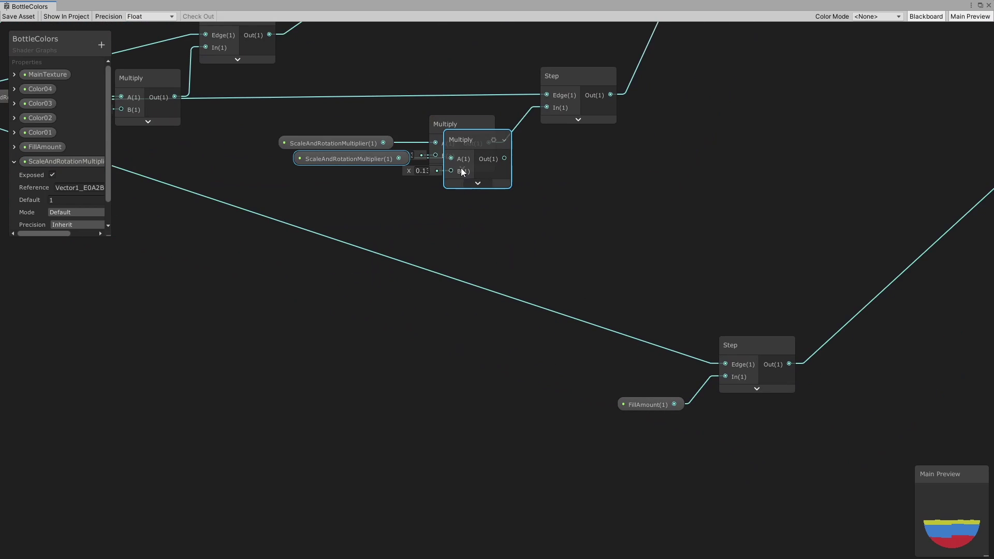
left_click_drag(456, 143, 573, 363)
left_click_drag(631, 406, 520, 422)
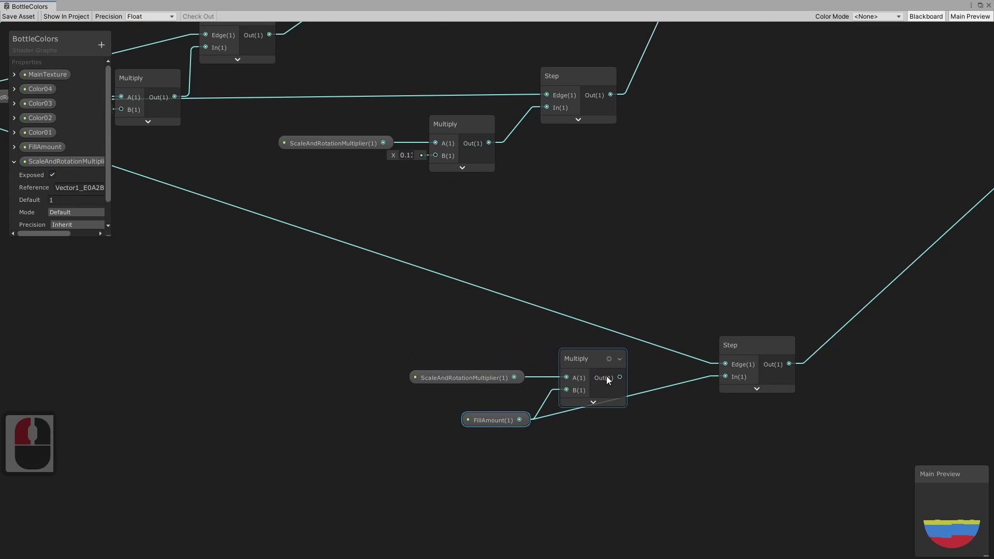
left_click_drag(723, 370, 724, 377)
left_click(620, 411)
scroll(634, 400, "down", 4)
middle_click_drag(578, 312, 567, 340)
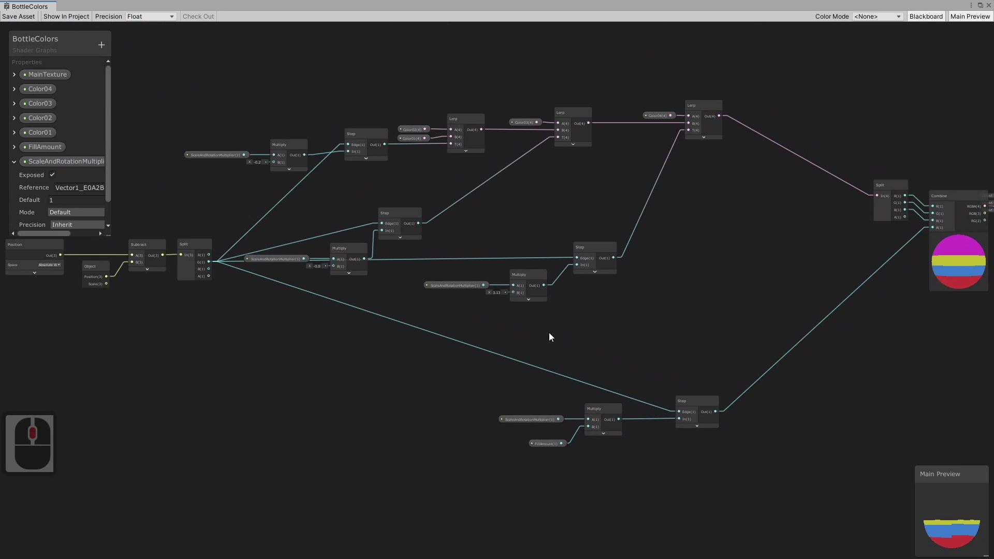
scroll(341, 251, "up", 3)
left_click(979, 4)
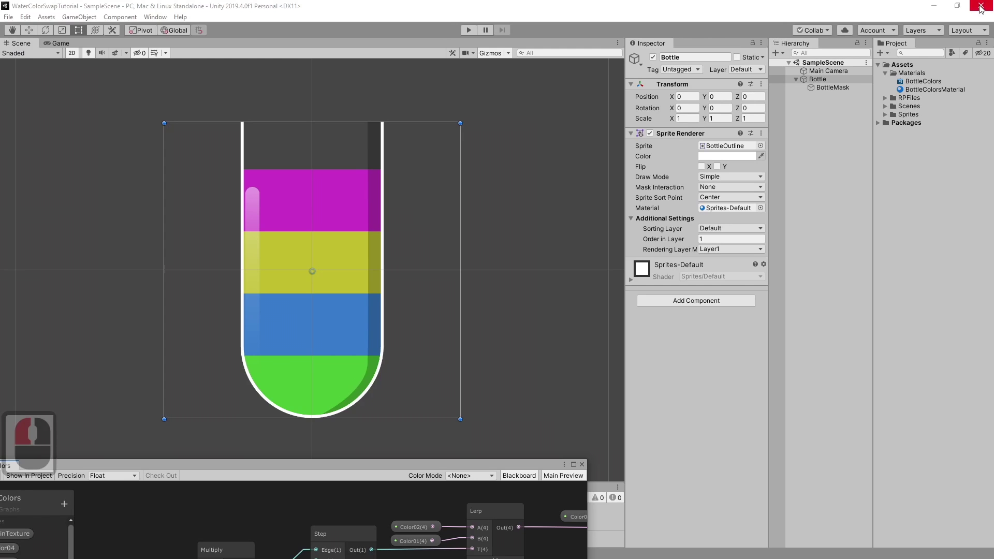
- Tilt the bottle clockwise to about -49 degrees on Z and set BottleColorsMaterial's ScaleAndRotationMultiplier to 0.75
left_click_drag(466, 124, 504, 286)
left_click(912, 90)
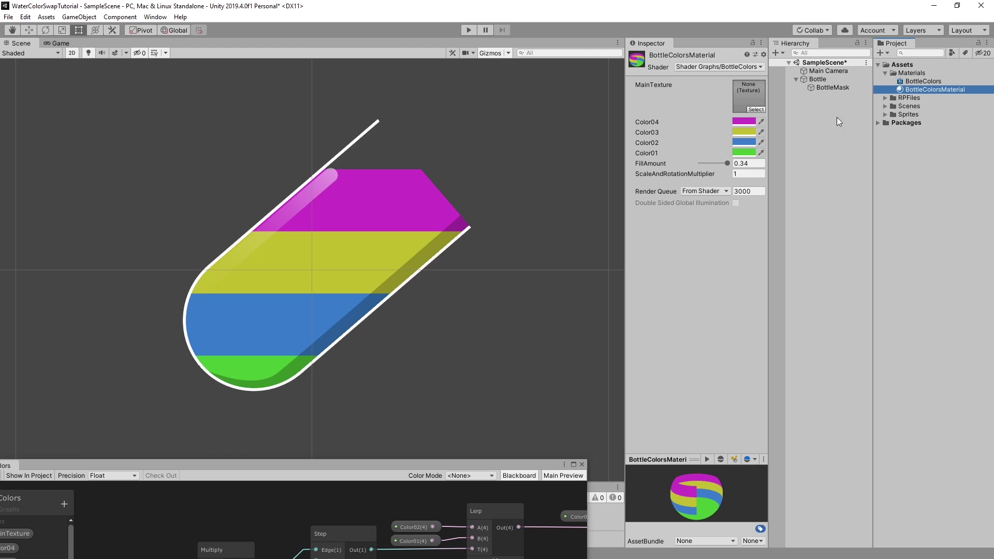
left_click_drag(716, 173, 711, 174)
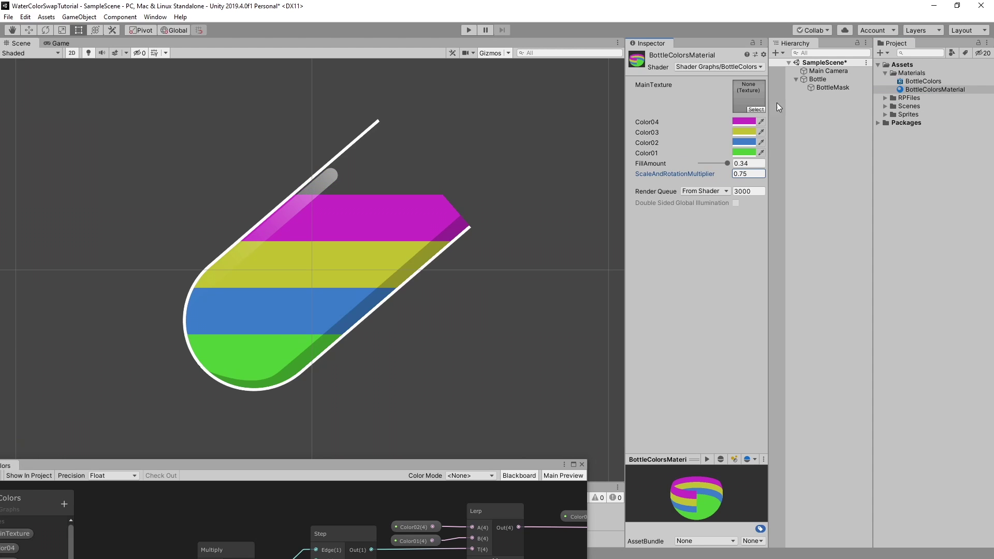
- Rotate the Bottle object further clockwise until it lies on its side, with its Z rotation set to exactly -90
left_click(831, 79)
scroll(529, 129, "down", 2)
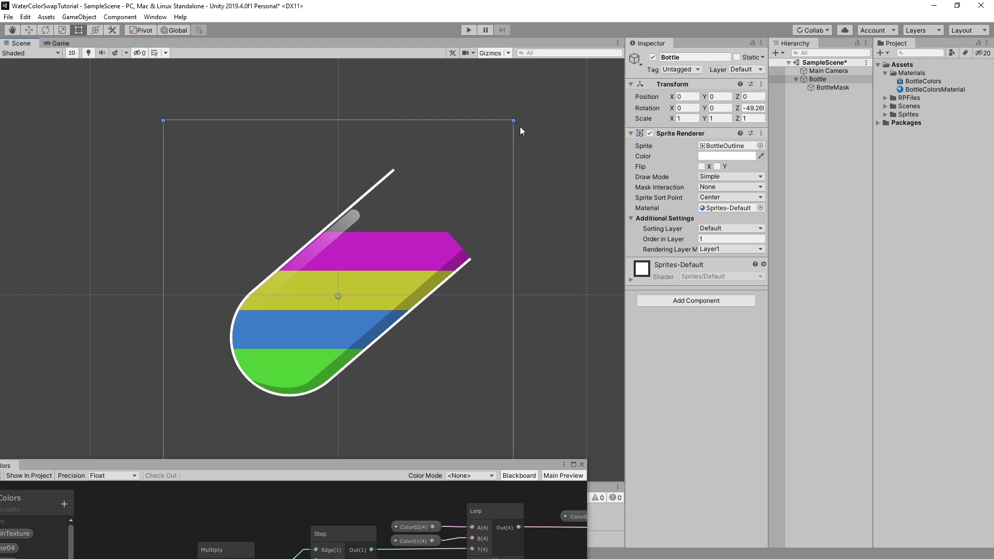
left_click_drag(519, 116, 543, 276)
left_click(753, 108)
type("-90")
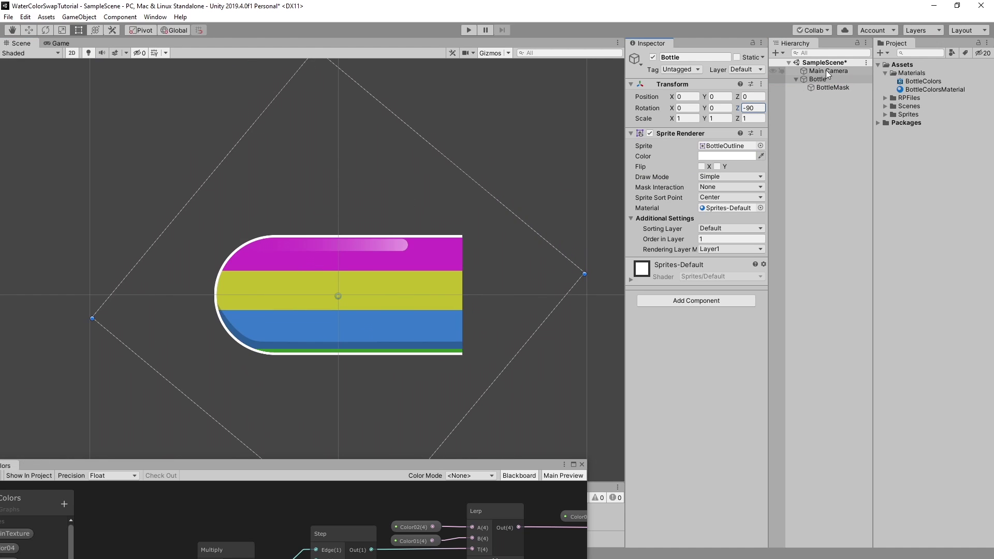